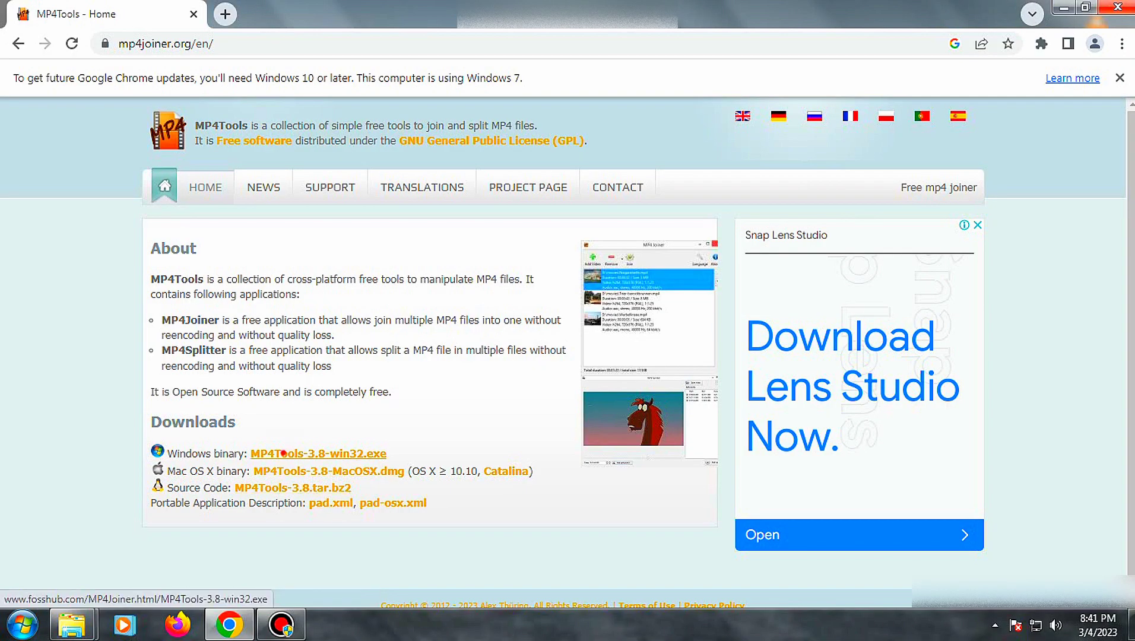
Download the 32-bit Windows installer MP4Tools-3.8-win32 from the FossHub page linked on the MP4Tools site.
click(284, 453)
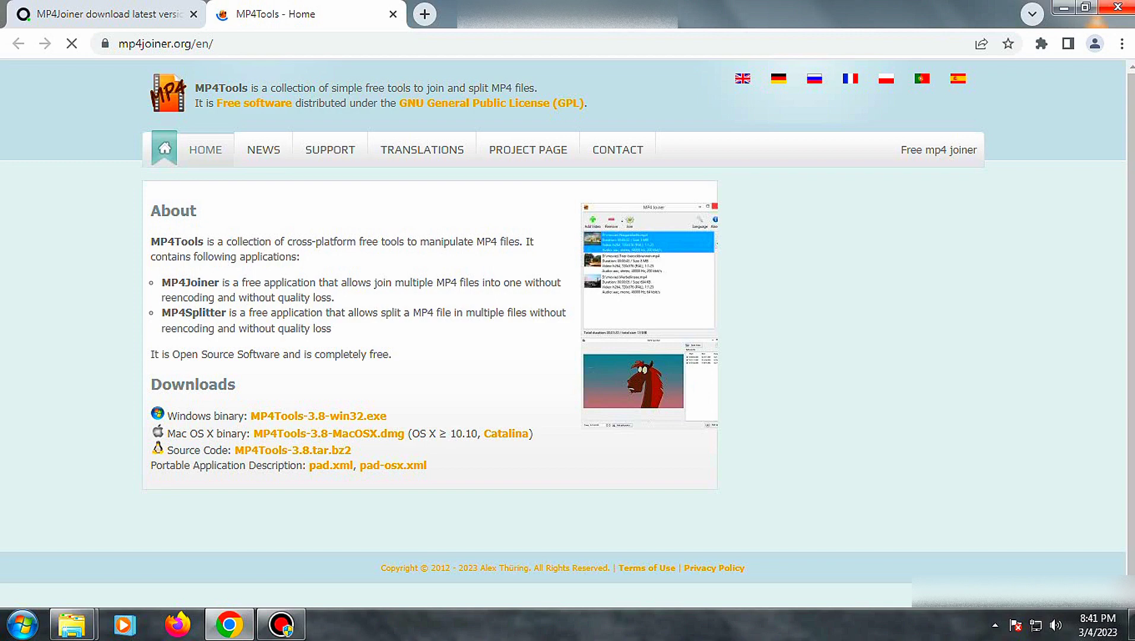
key(ctrl+1)
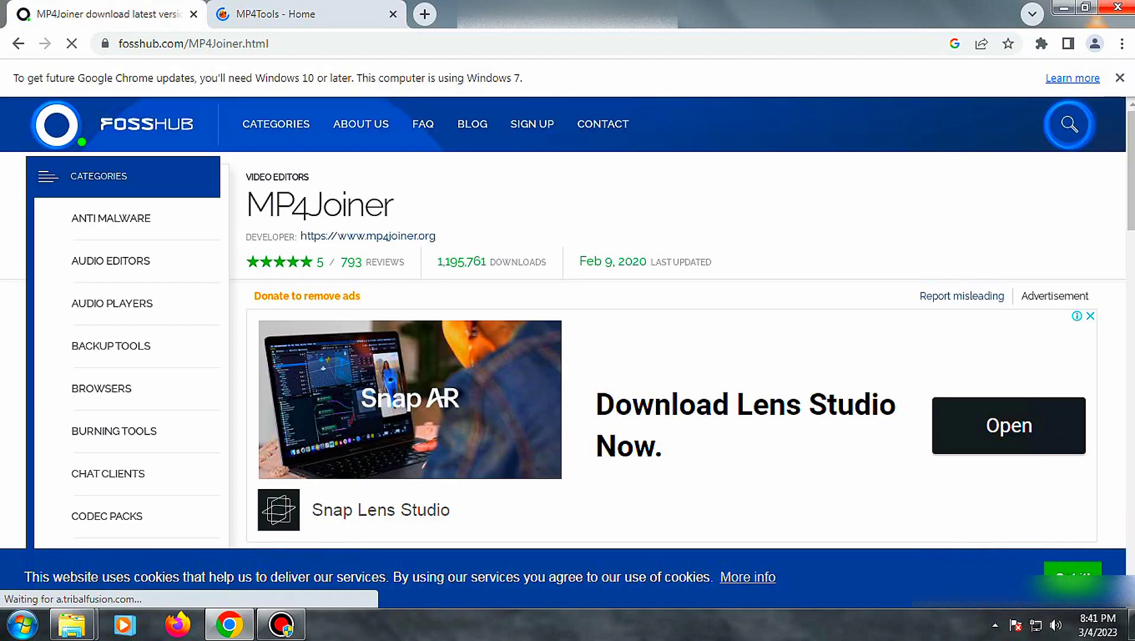
scroll(564, 356, down, 9)
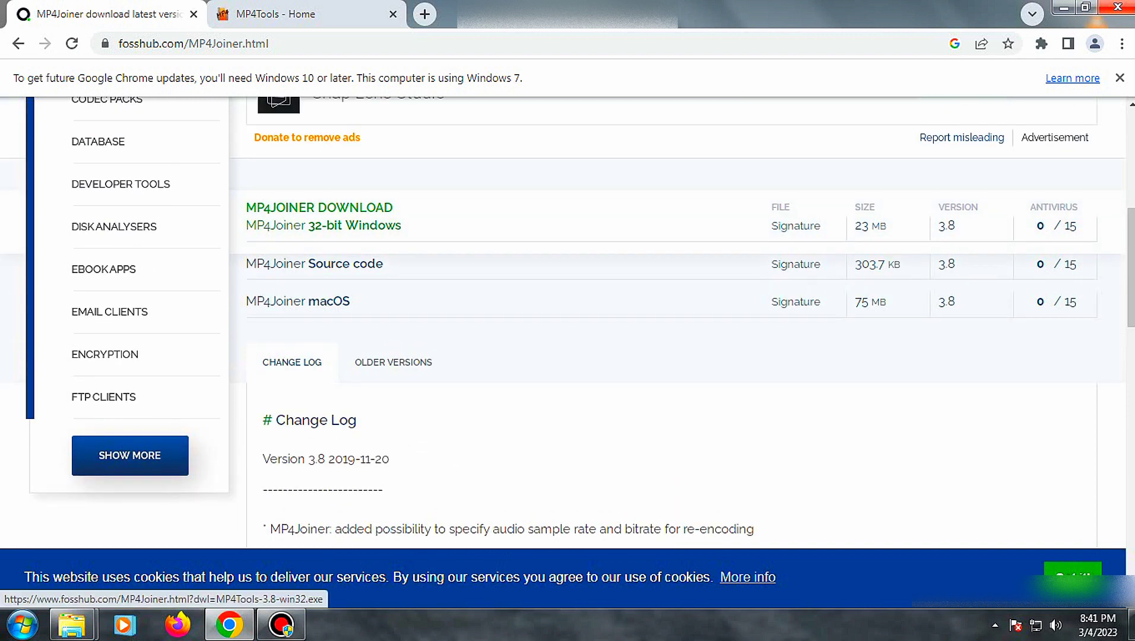
click(339, 229)
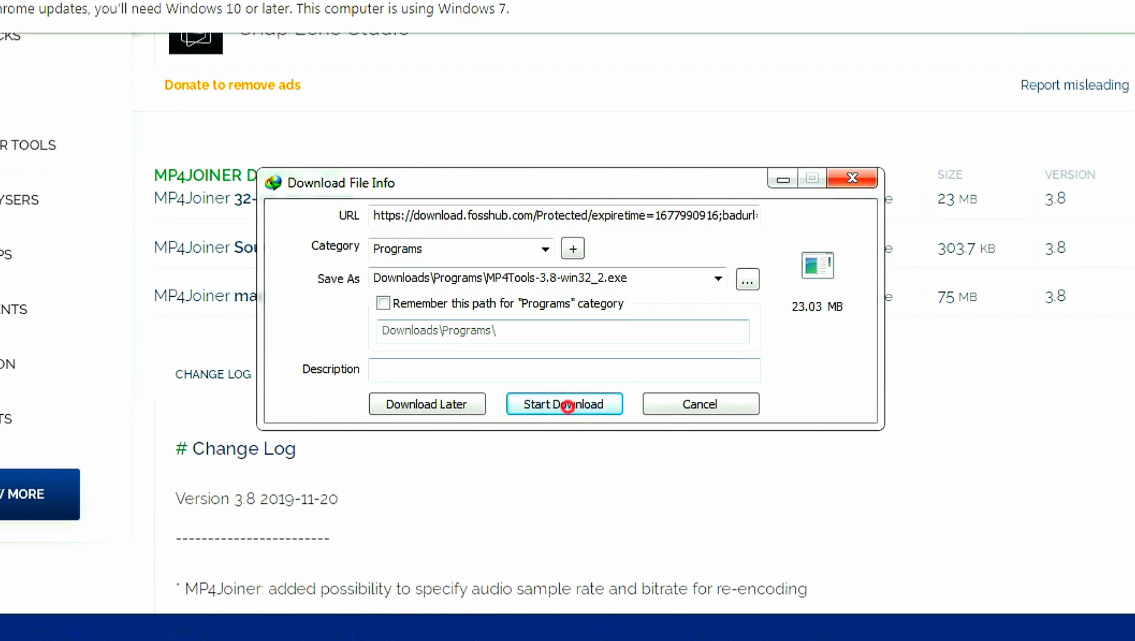
click(570, 384)
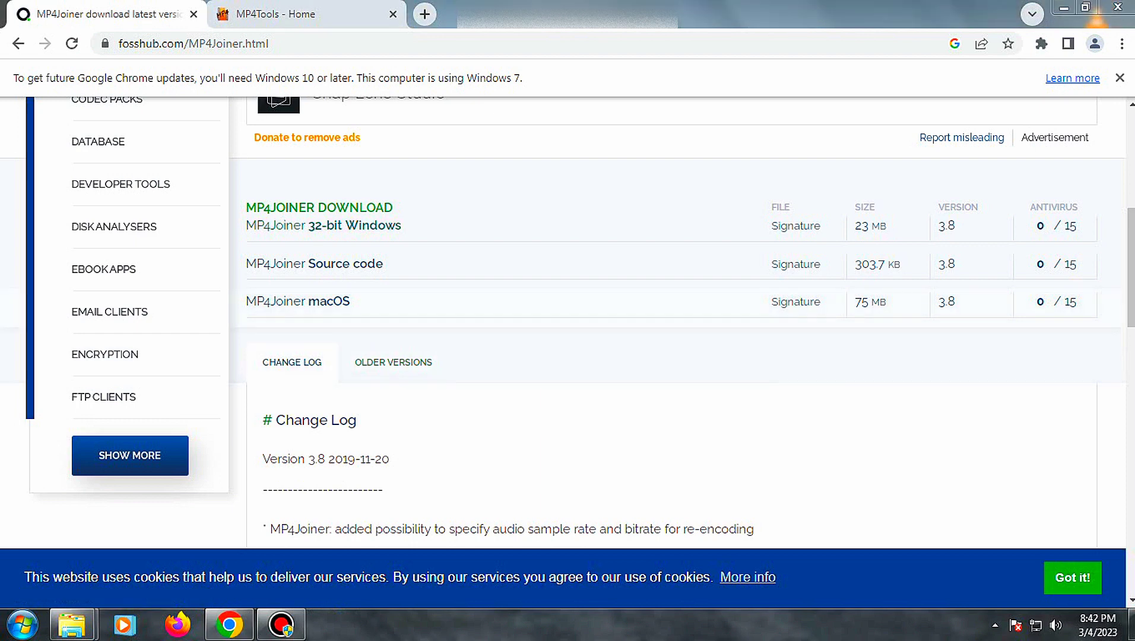
Install MP4Tools 3.8 in C:\Program Files\MP4Tools with a desktop shortcut, and launch MP4Joiner and MP4Splitter on finishing.
click(600, 347)
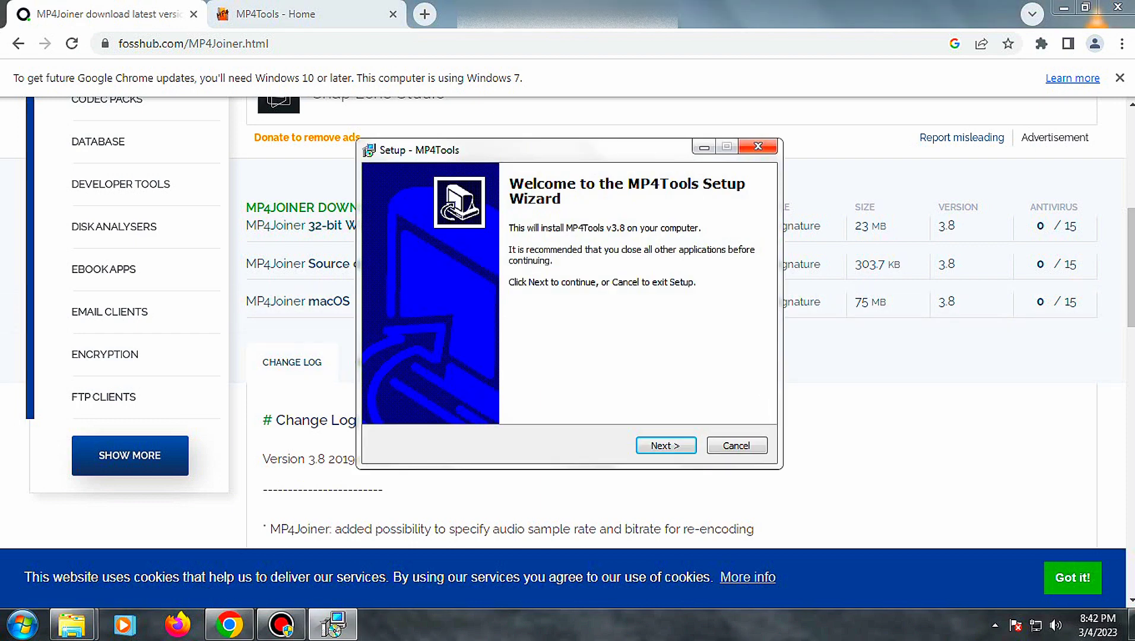
click(664, 445)
click(664, 445)
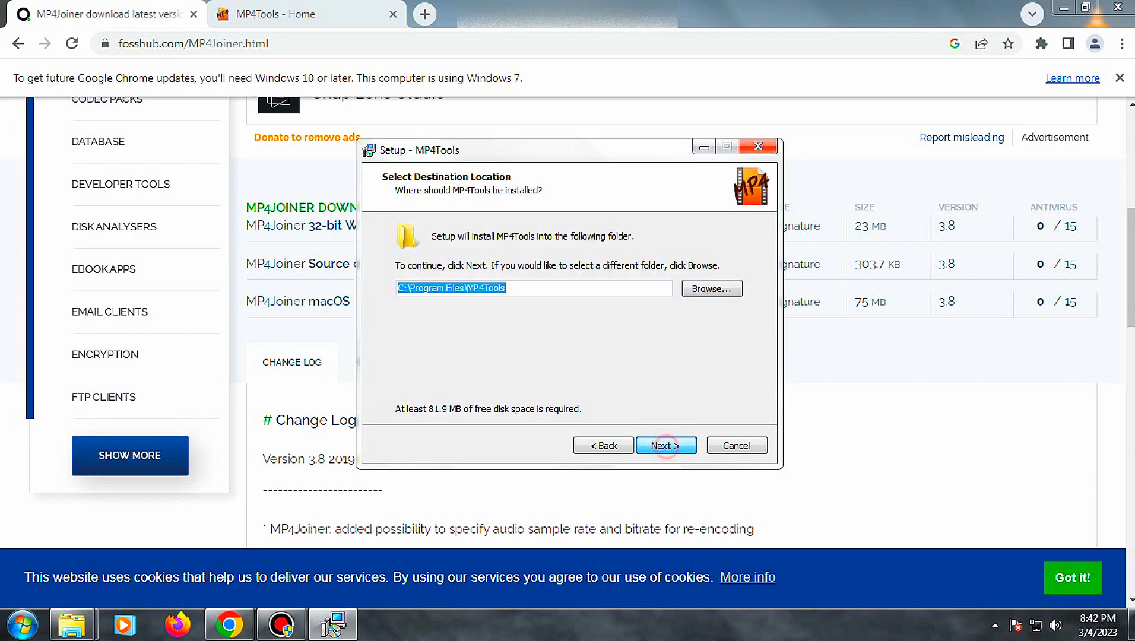
click(664, 445)
click(665, 445)
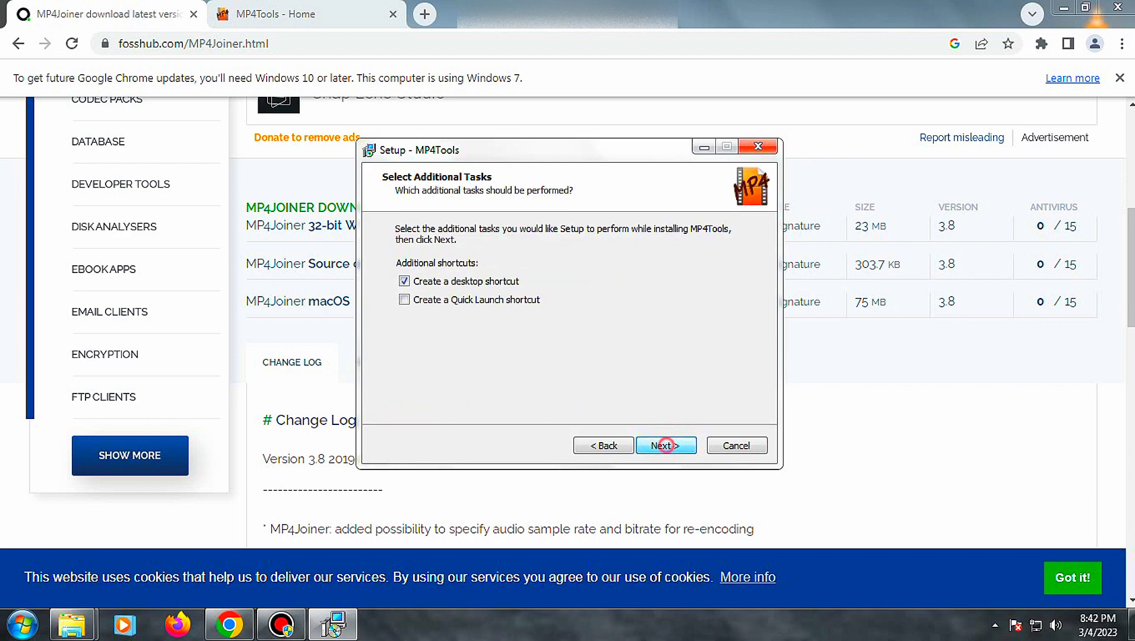
click(665, 445)
click(664, 445)
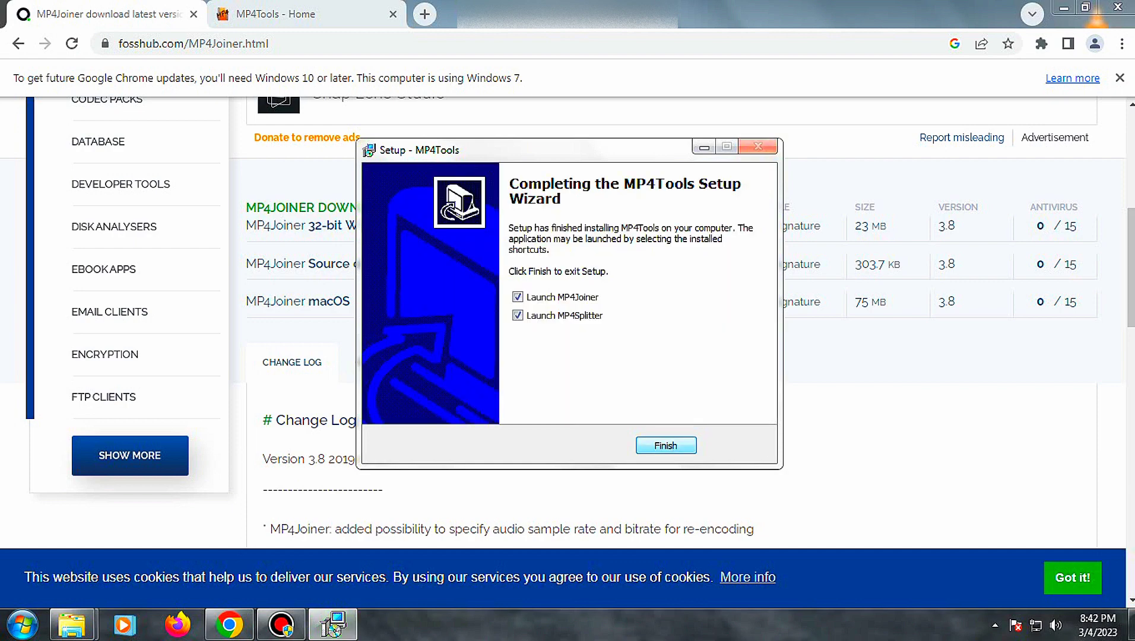
click(665, 445)
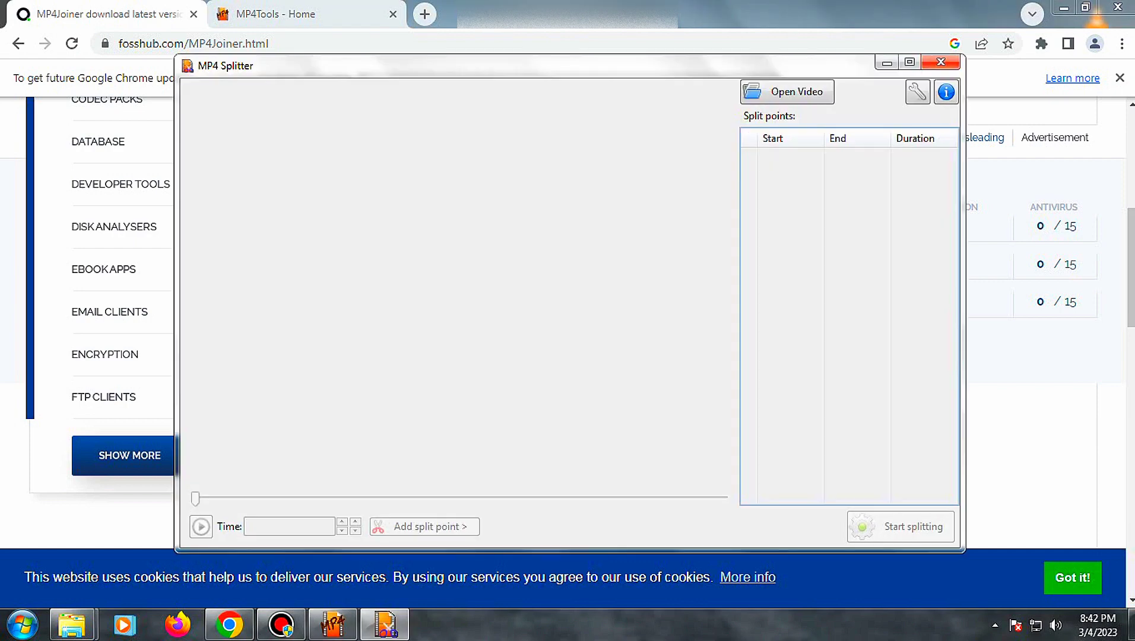
Minimize the browser and MP4 Splitter, leaving the MP4 Joiner window clear of the desktop icons.
click(1063, 7)
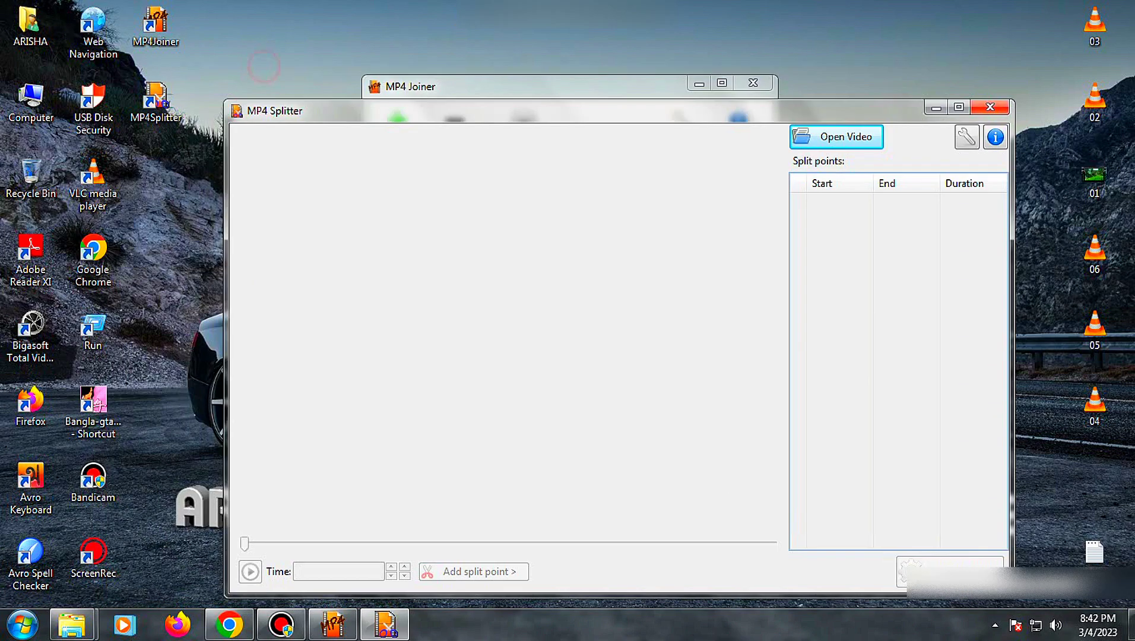
drag(471, 83, 284, 26)
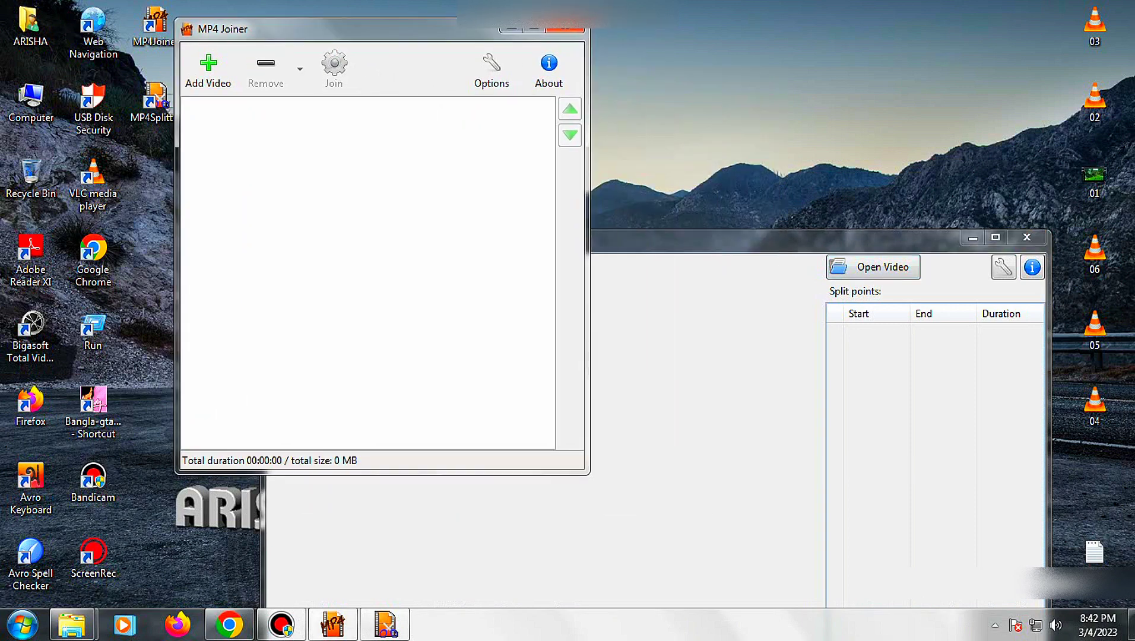
mouse_move(712, 240)
mouse_down()
mouse_move(822, 116)
mouse_move(507, 104)
mouse_up()
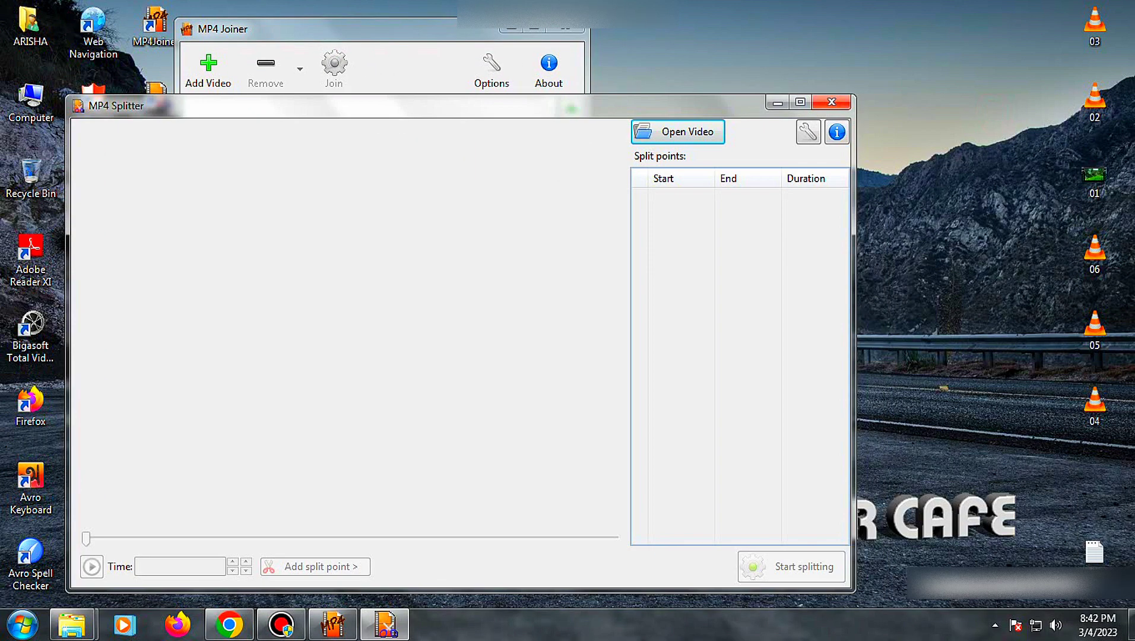
click(775, 104)
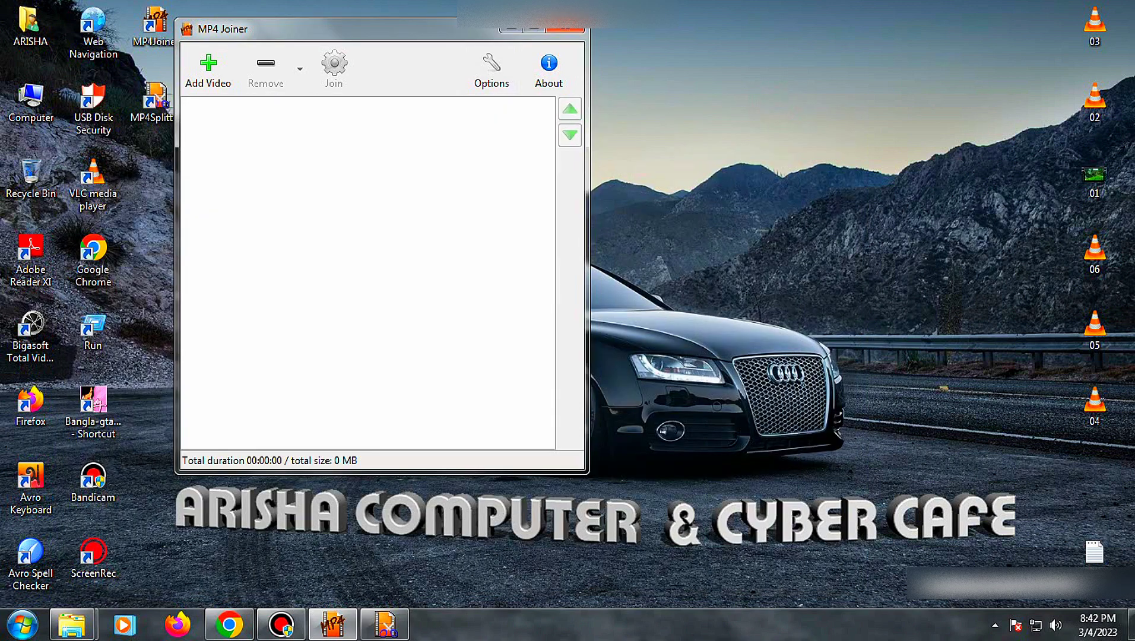
drag(225, 29, 270, 103)
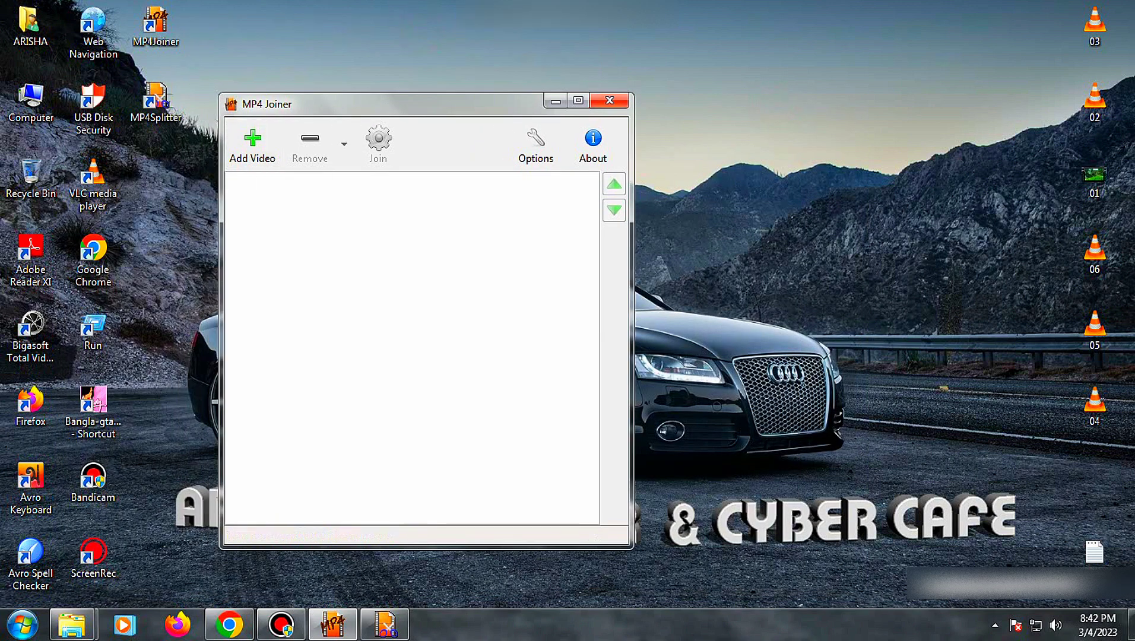
Review MP4 Joiner's Options dialog and its About information, closing each without changes.
click(535, 145)
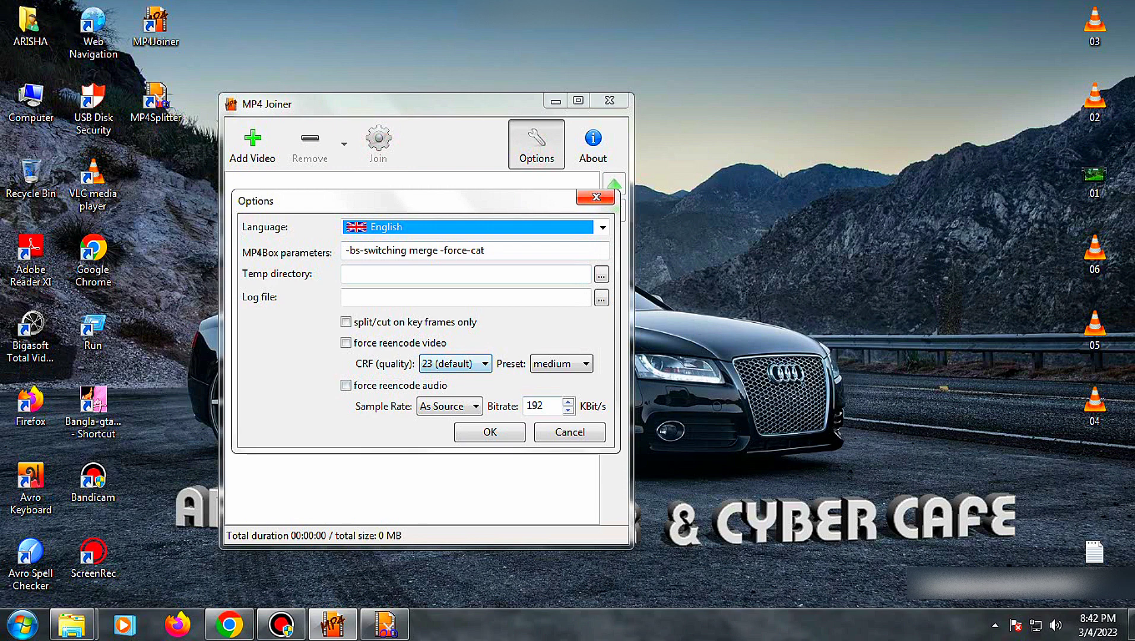
click(596, 196)
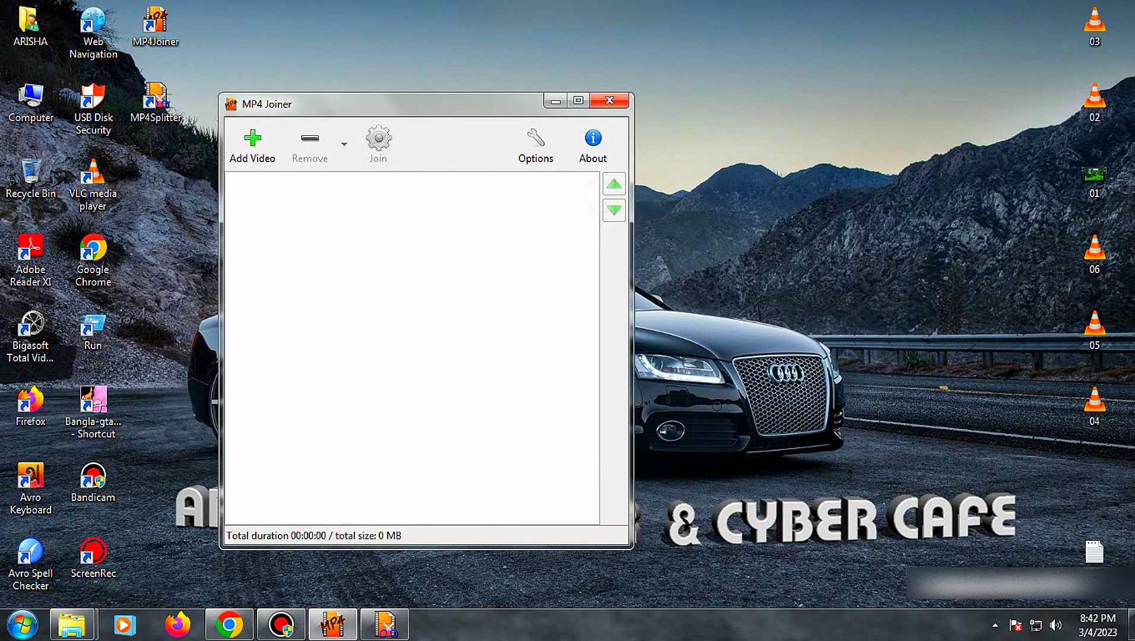
click(593, 145)
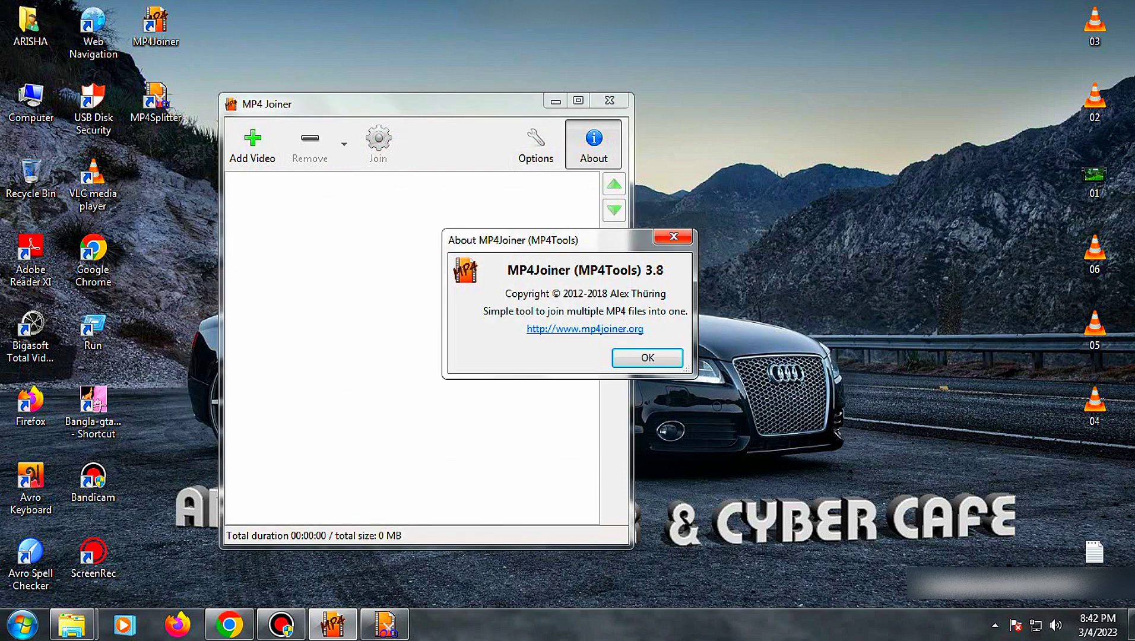
drag(534, 240, 404, 223)
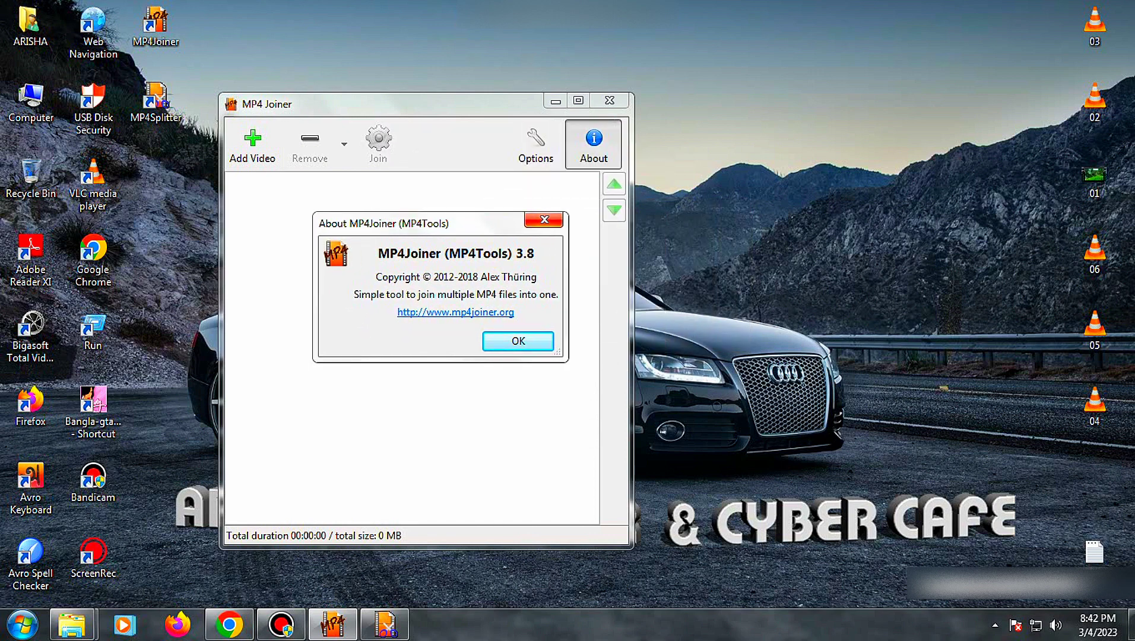
click(544, 220)
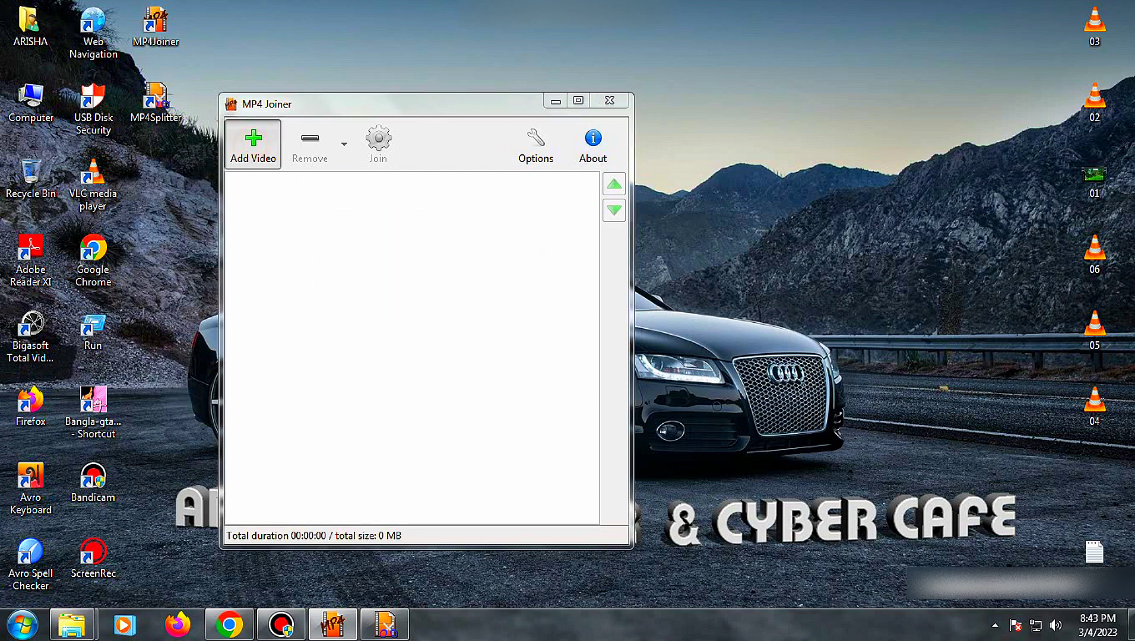
Start adding videos to MP4 Joiner and browse to the Desktop folder in the file chooser.
click(253, 146)
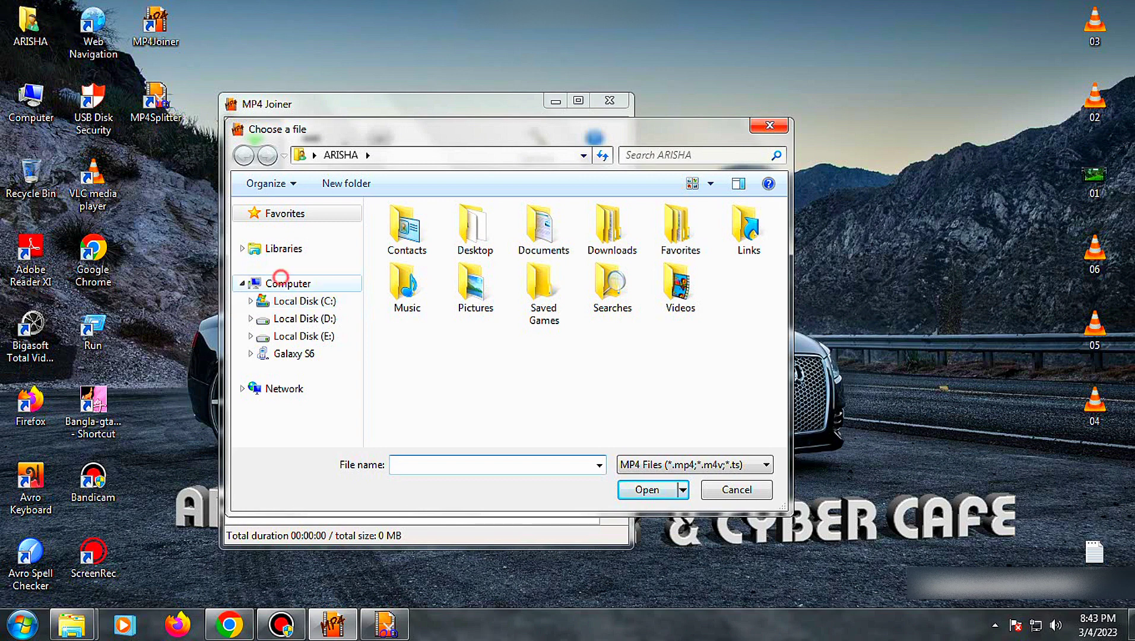
click(273, 284)
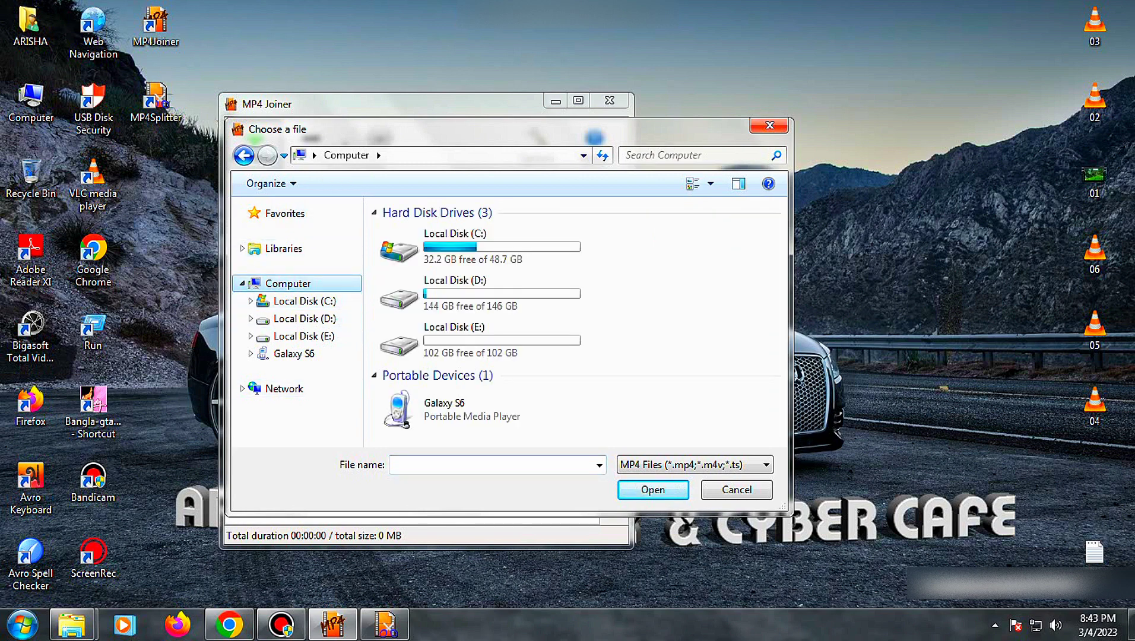
click(242, 284)
click(242, 284)
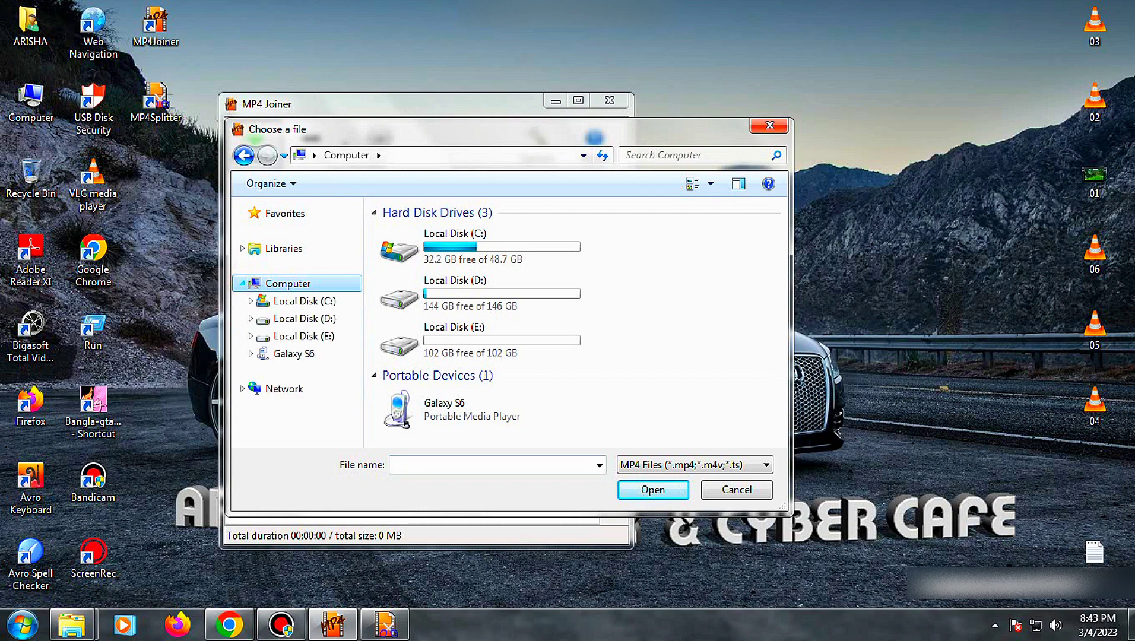
click(241, 389)
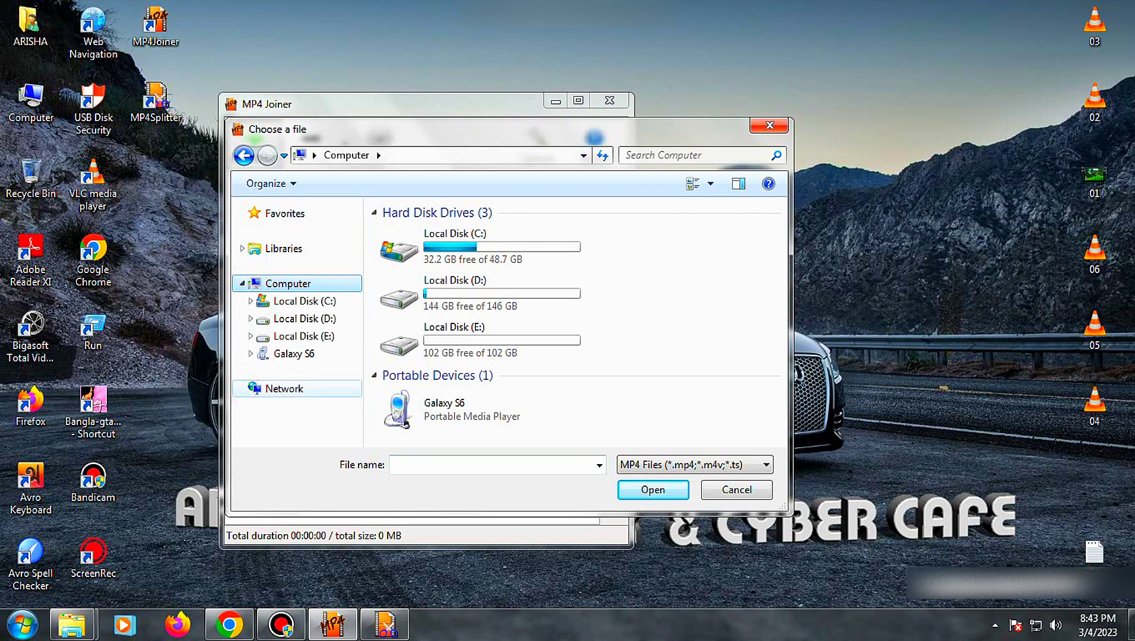
click(242, 249)
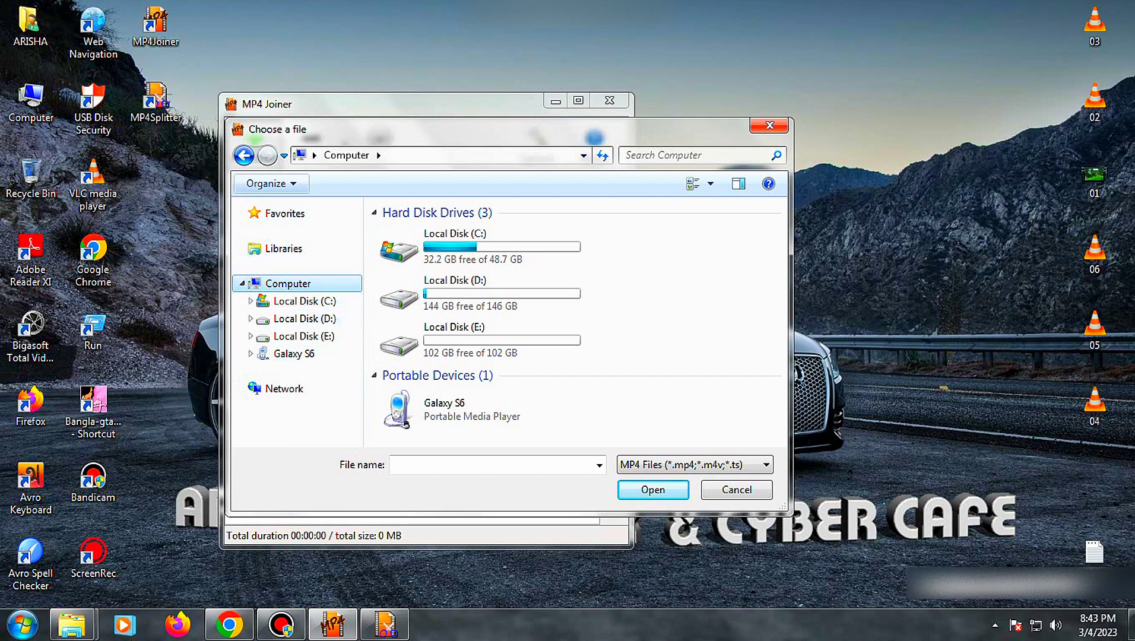
click(243, 155)
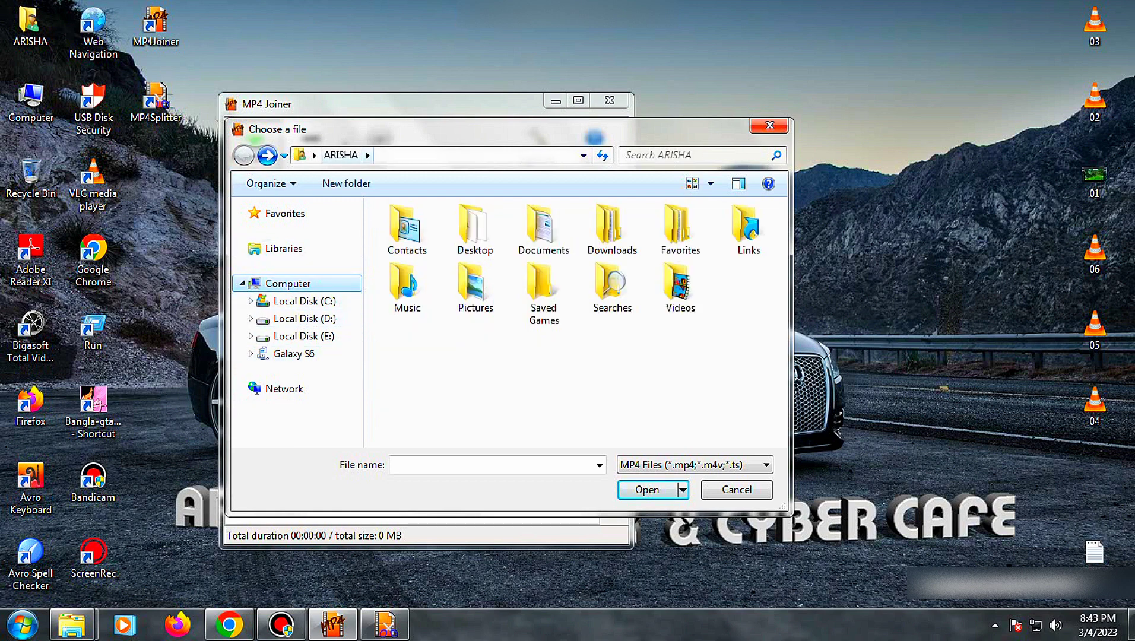
click(313, 155)
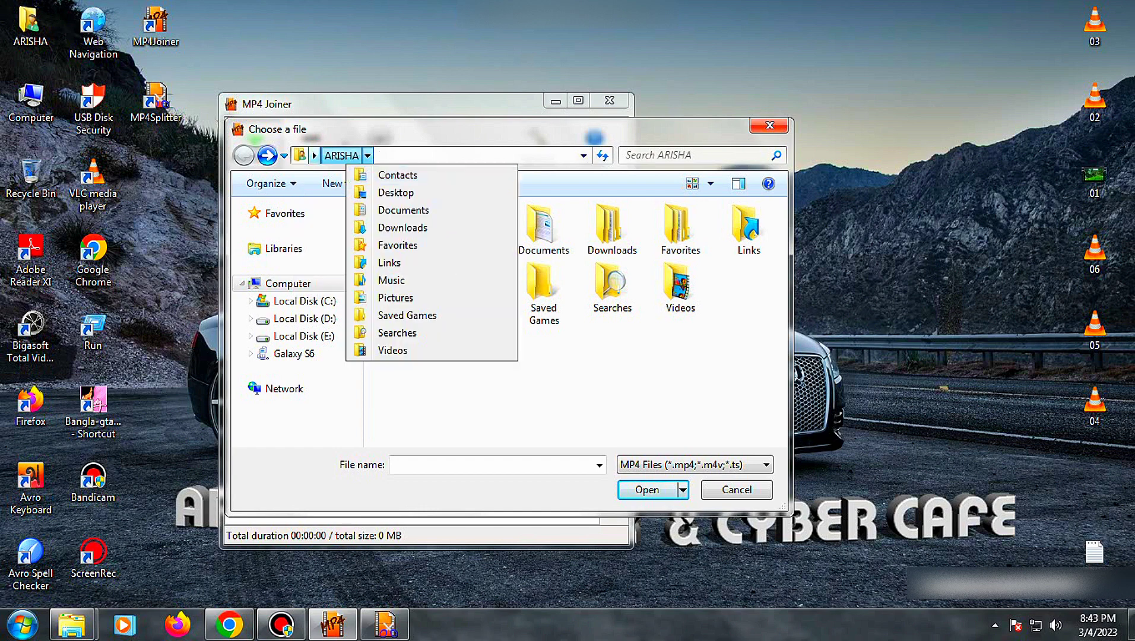
click(341, 174)
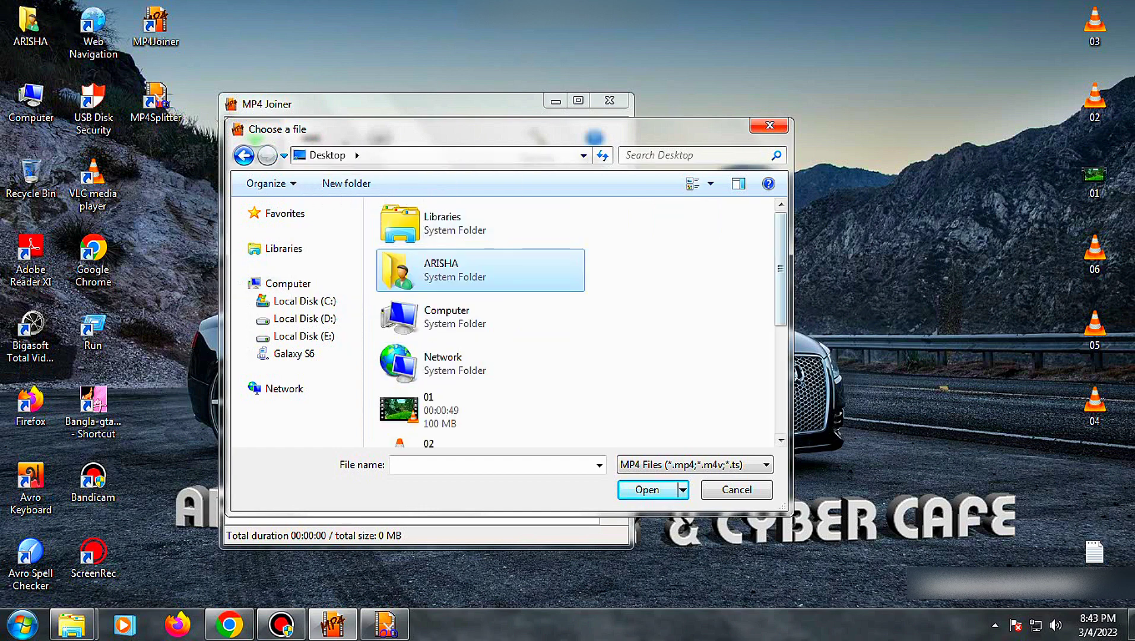
Add the videos 02, 03, 04, 05 and 06 from the Desktop folder to MP4 Joiner, leaving out 01.
scroll(534, 284, down, 5)
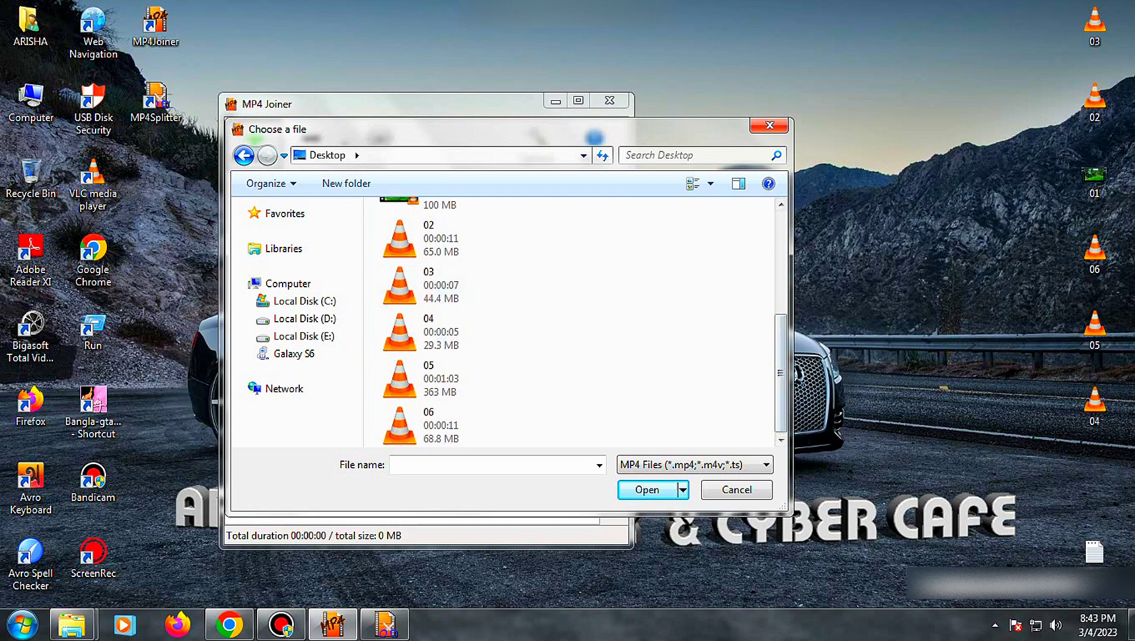
scroll(480, 243, up, 1)
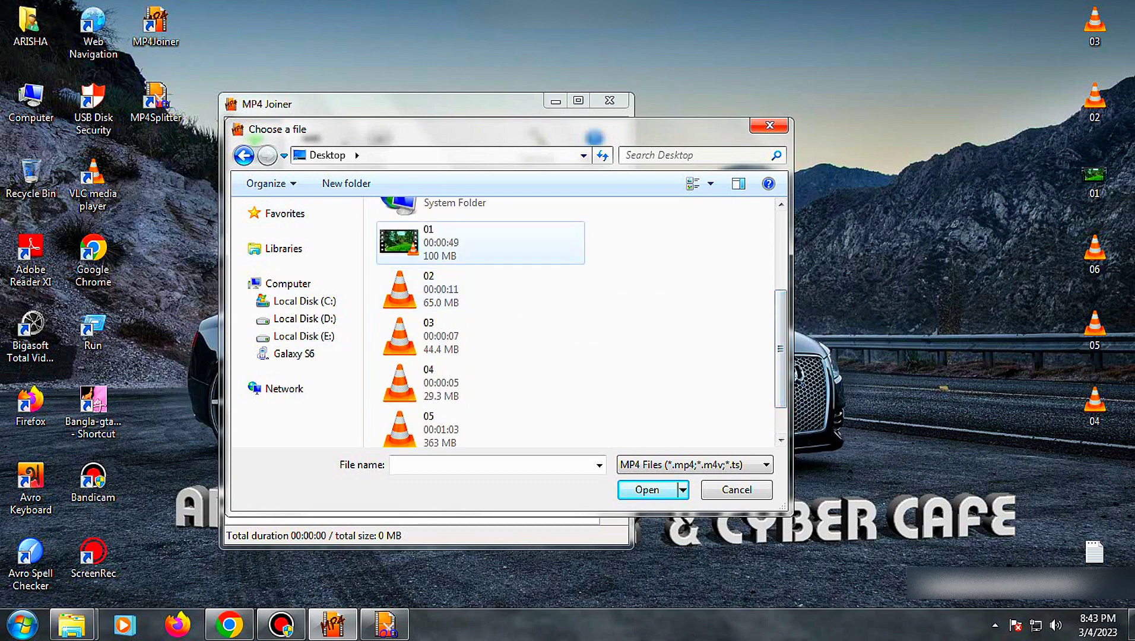
drag(535, 254, 363, 448)
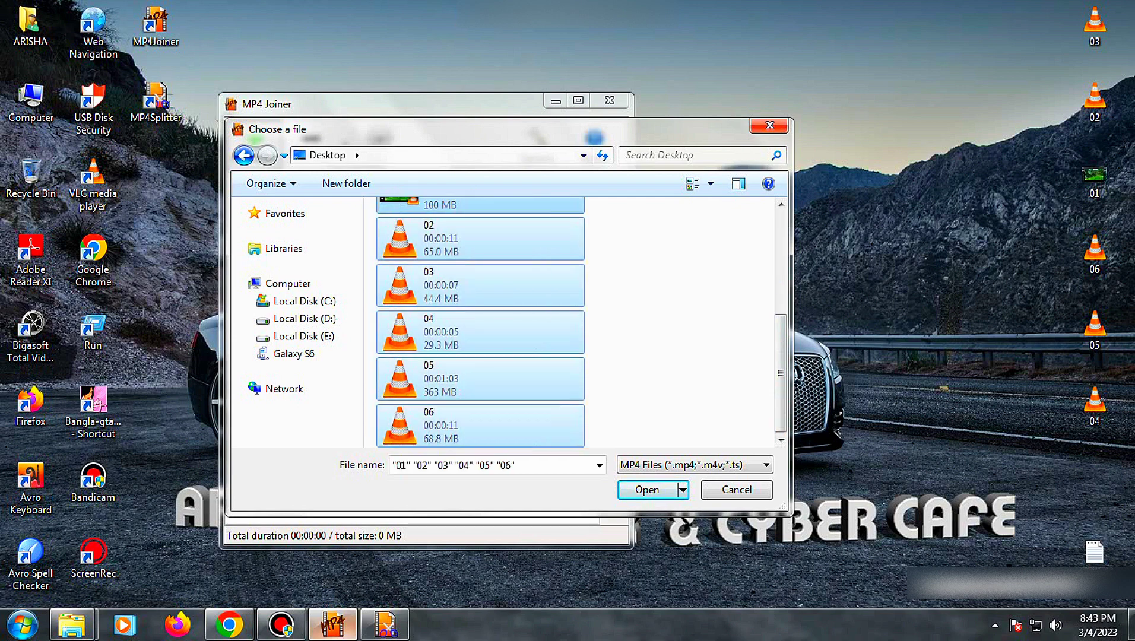
mouse_move(333, 625)
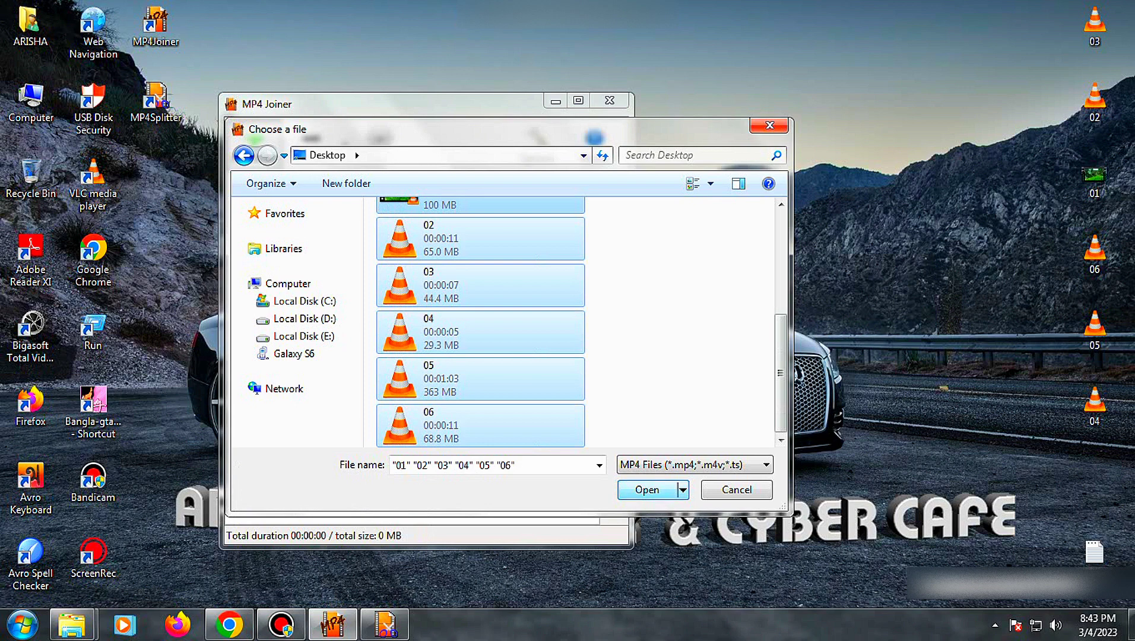
scroll(480, 320, up, 5)
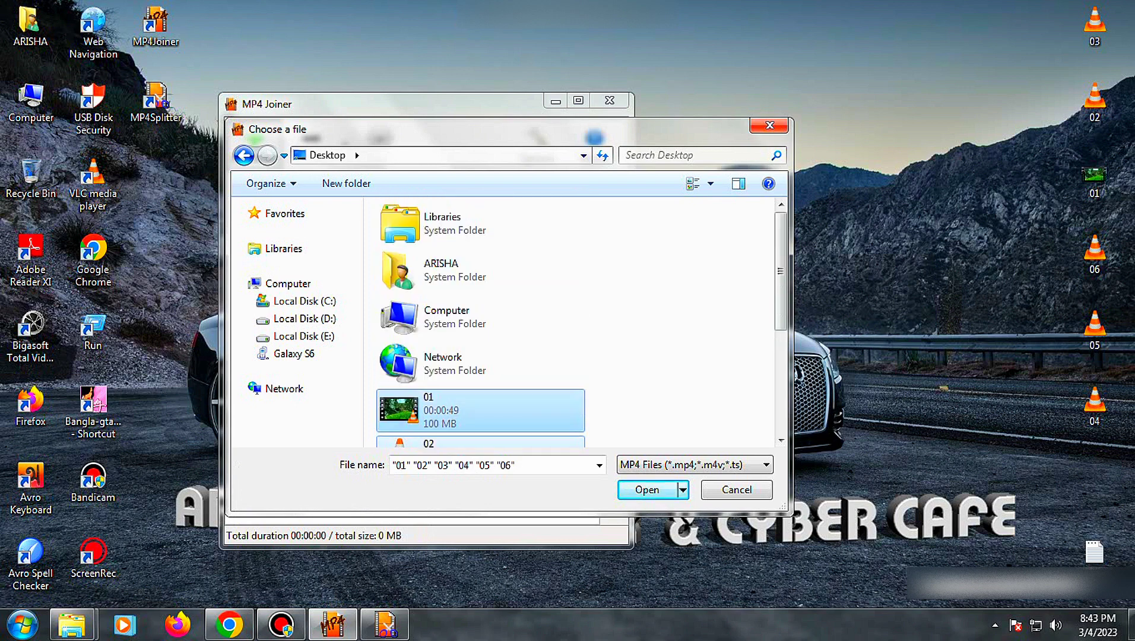
ctrl+click(445, 404)
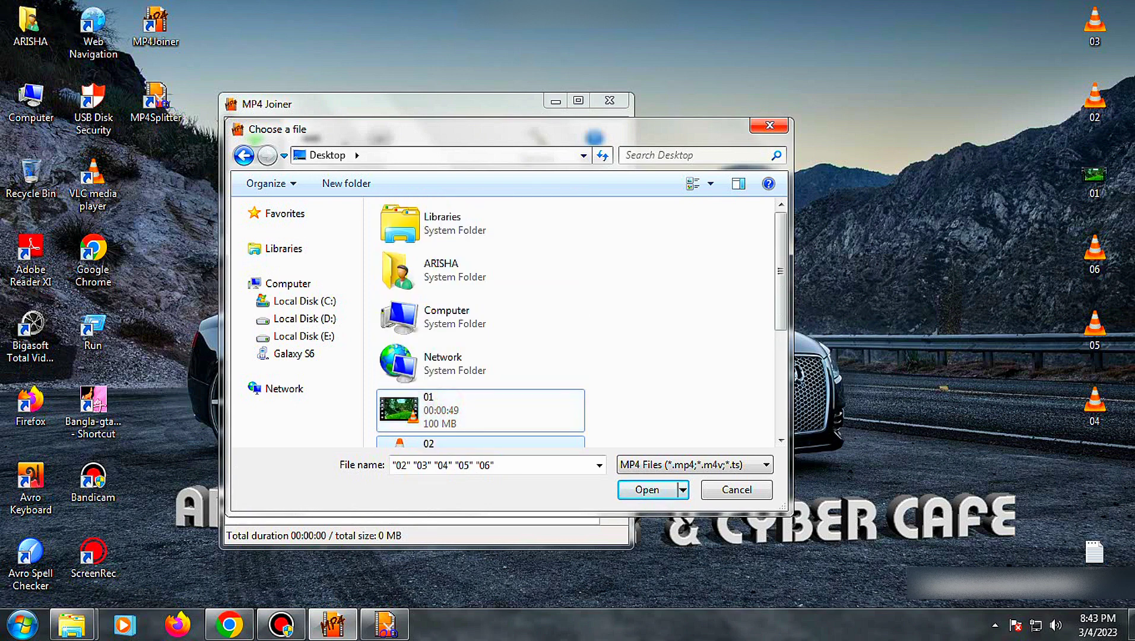
scroll(446, 404, down, 3)
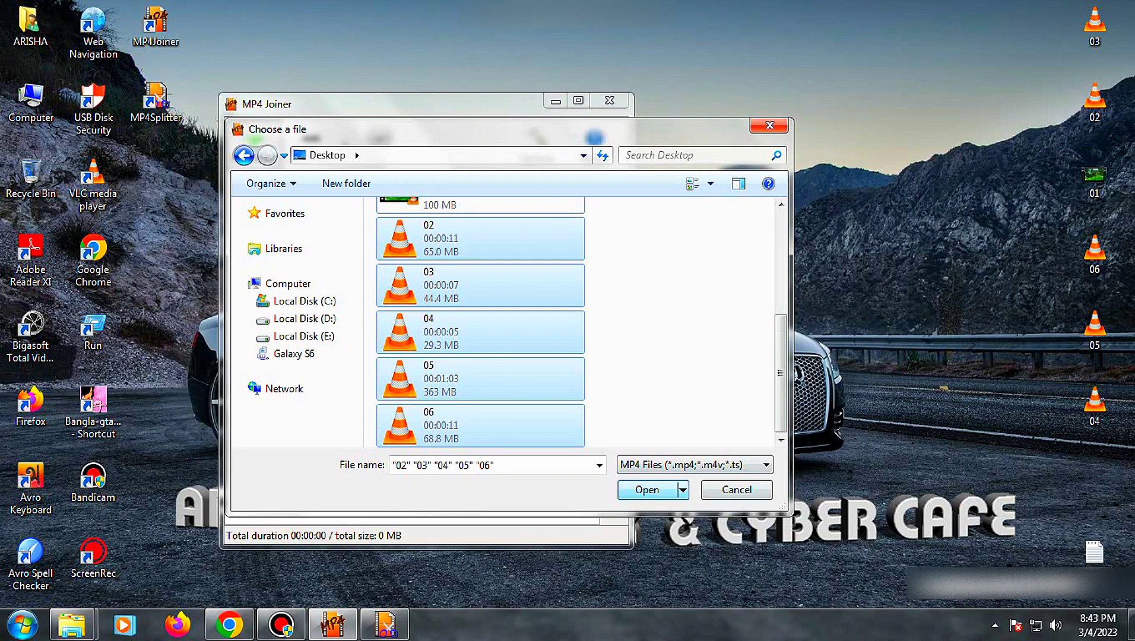
key(Return)
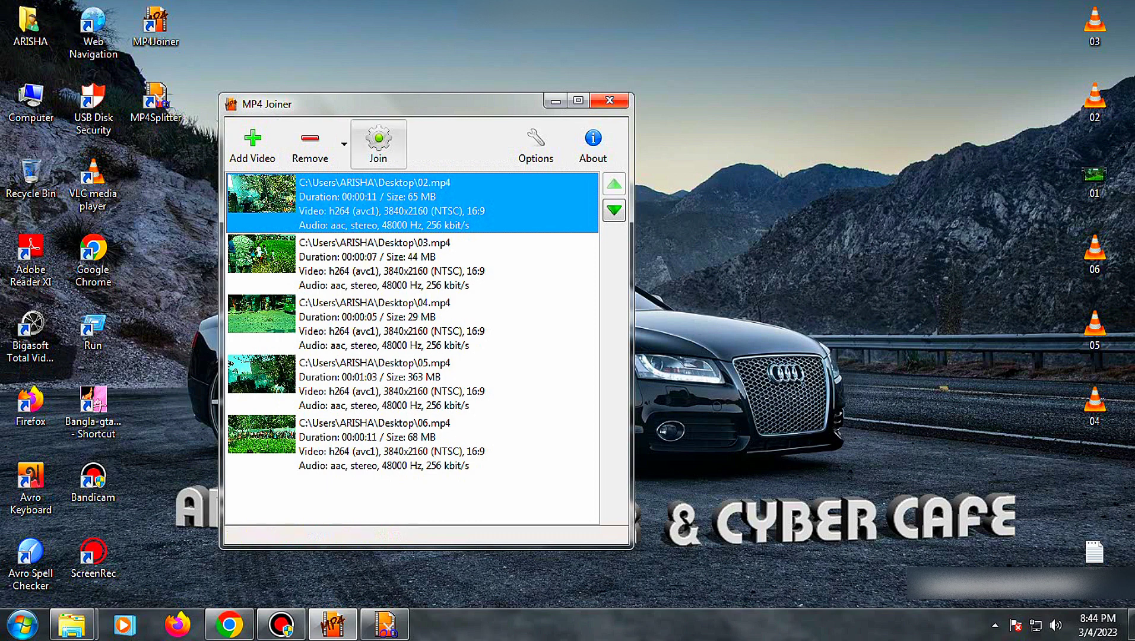
Join the listed videos into an MP4 file named Output in the user's home folder and close the finished progress dialog.
click(378, 146)
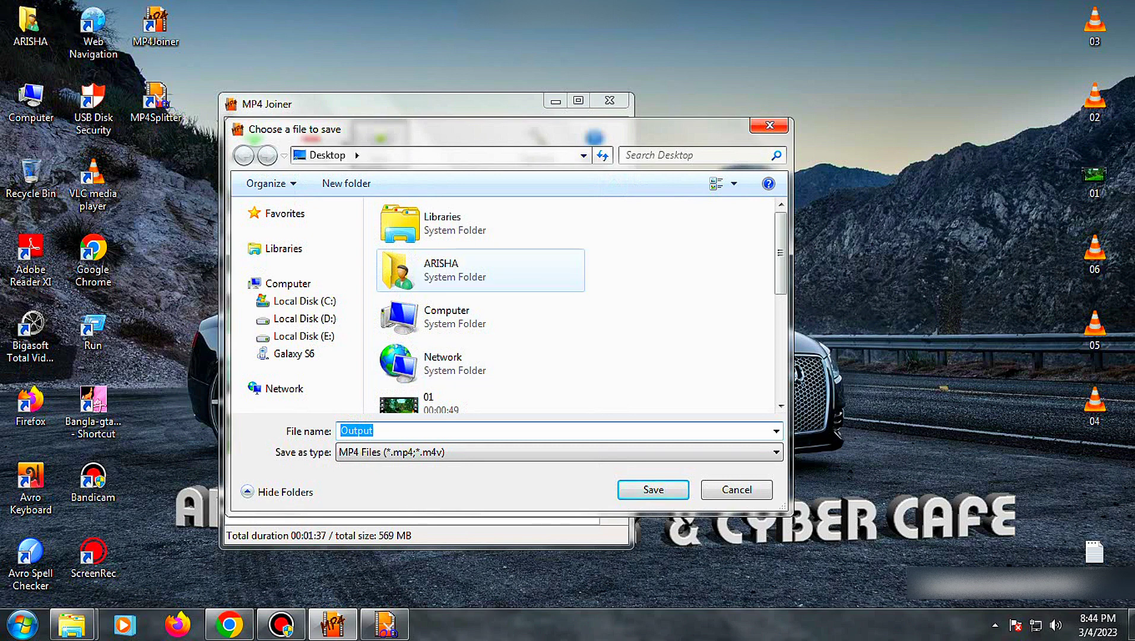
click(442, 270)
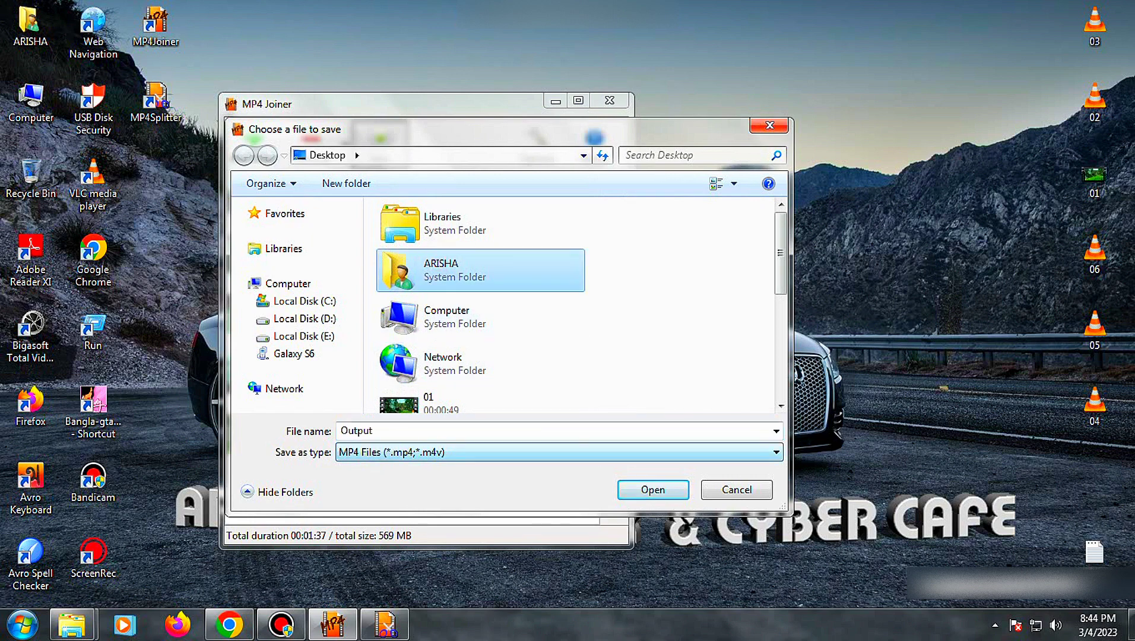
click(655, 490)
click(639, 496)
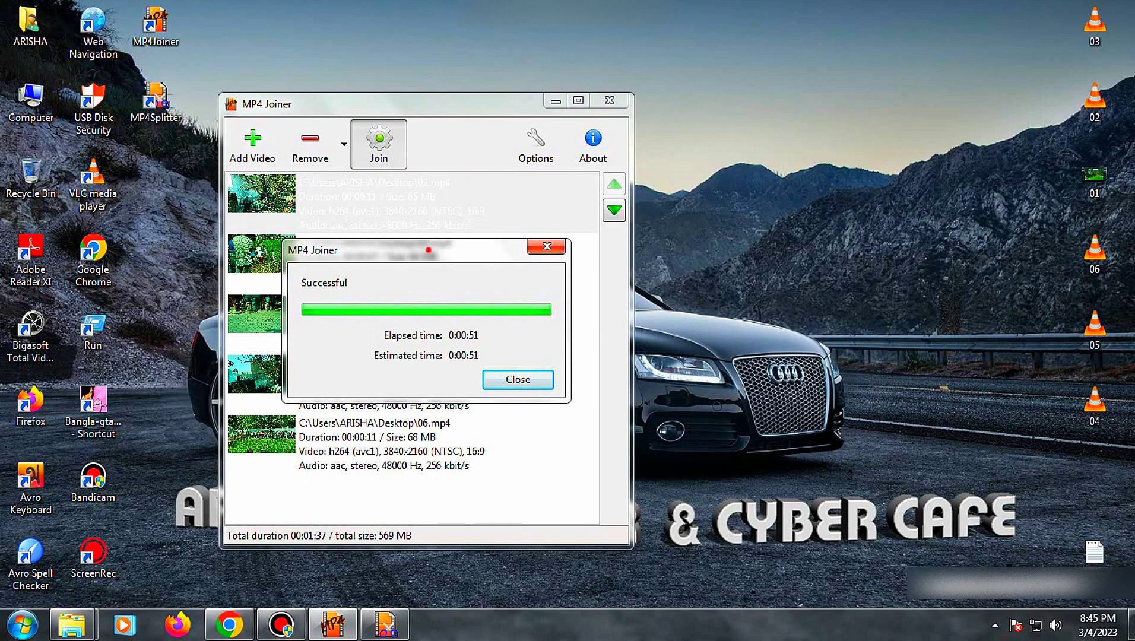
drag(428, 249, 413, 208)
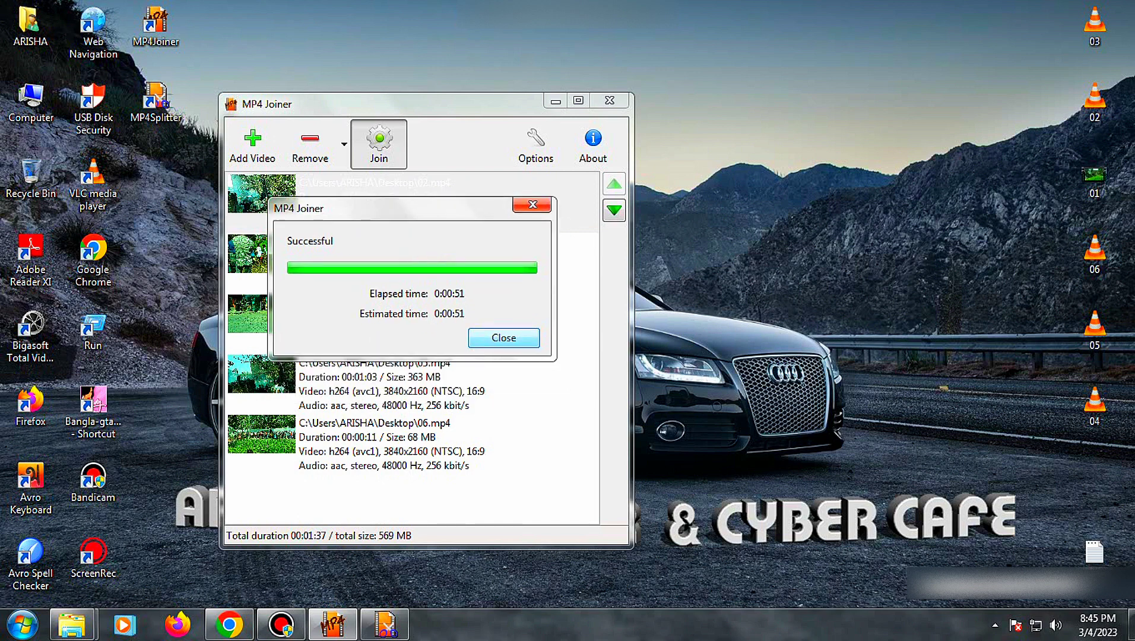
click(503, 337)
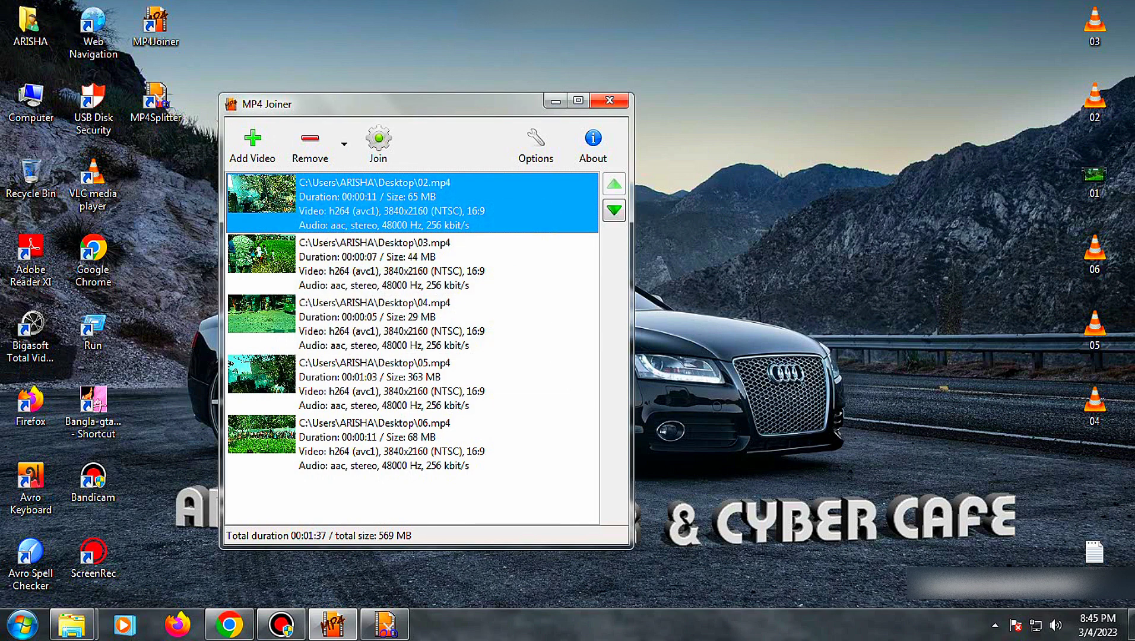
Open the user's home folder from the desktop and check the properties of the joined Output video.
click(18, 28)
double_click(18, 28)
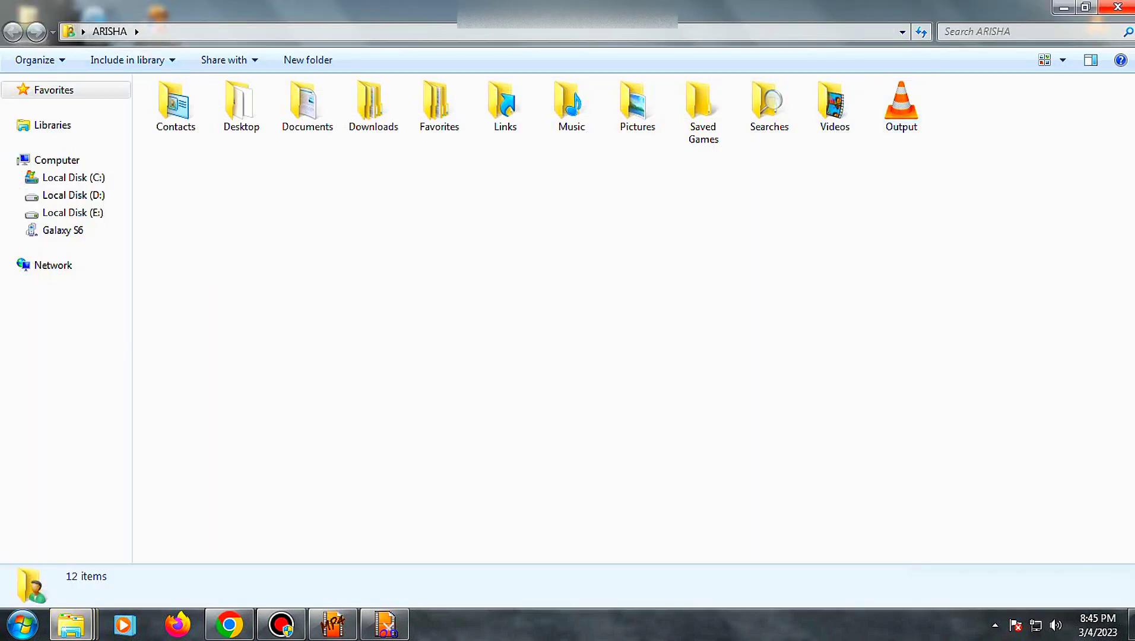
right_click(896, 126)
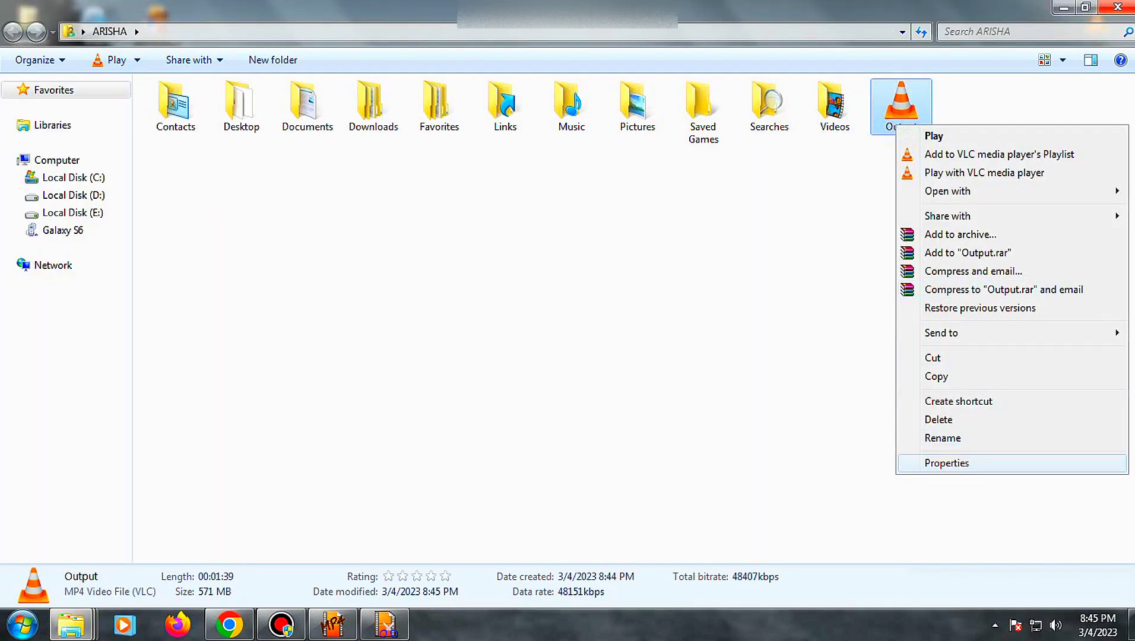
click(957, 463)
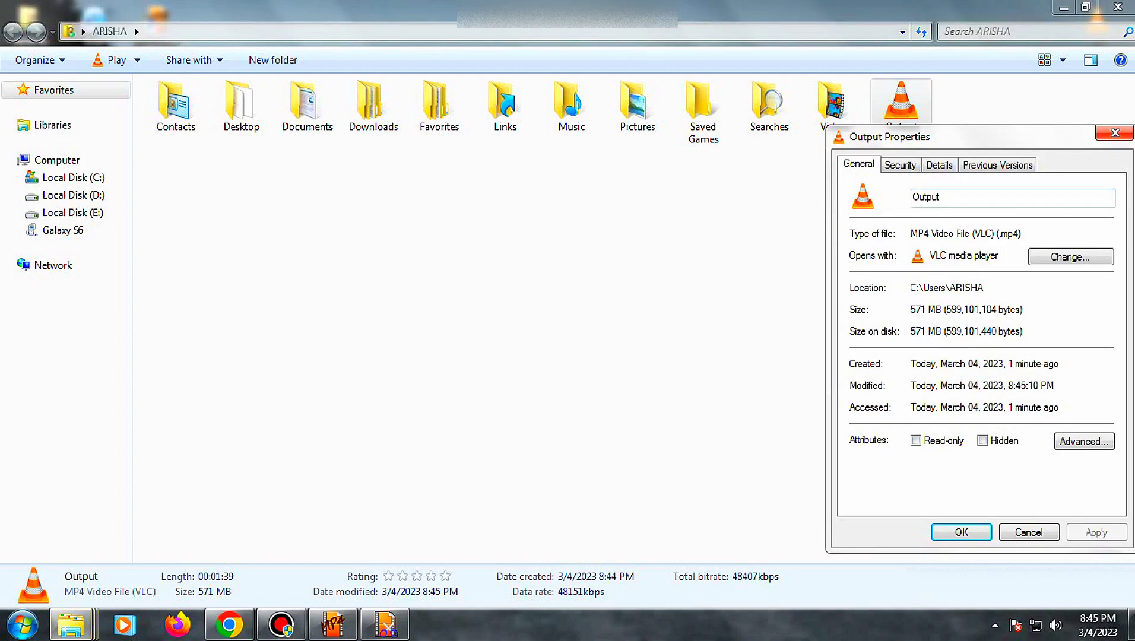
click(1114, 132)
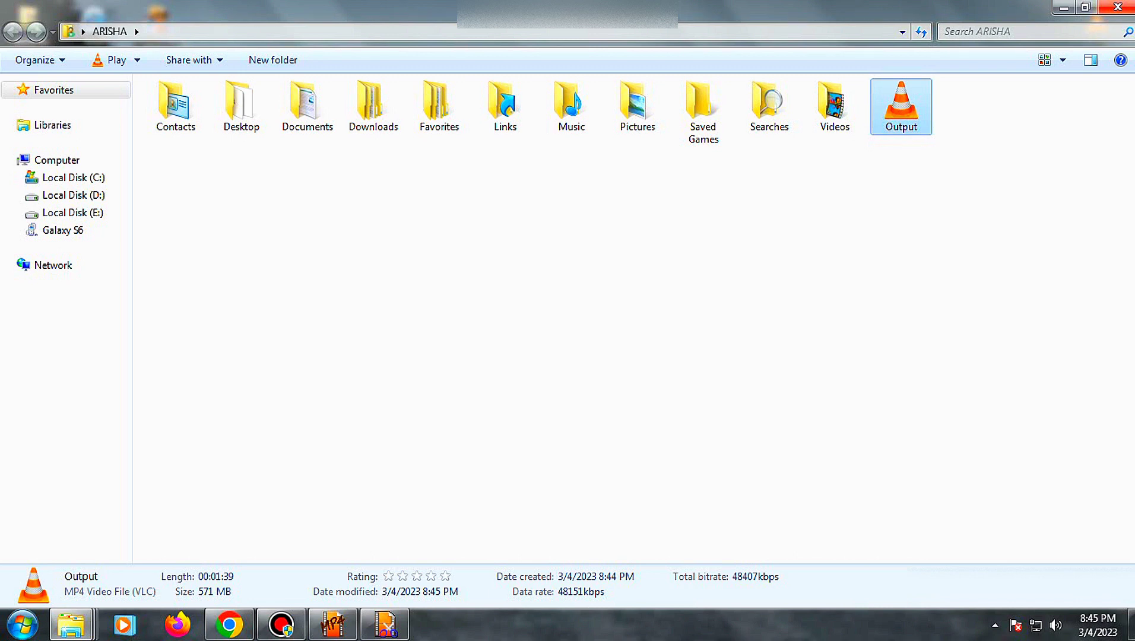
Refresh the home folder and play Output.mp4 in VLC media player.
right_click(428, 367)
click(485, 433)
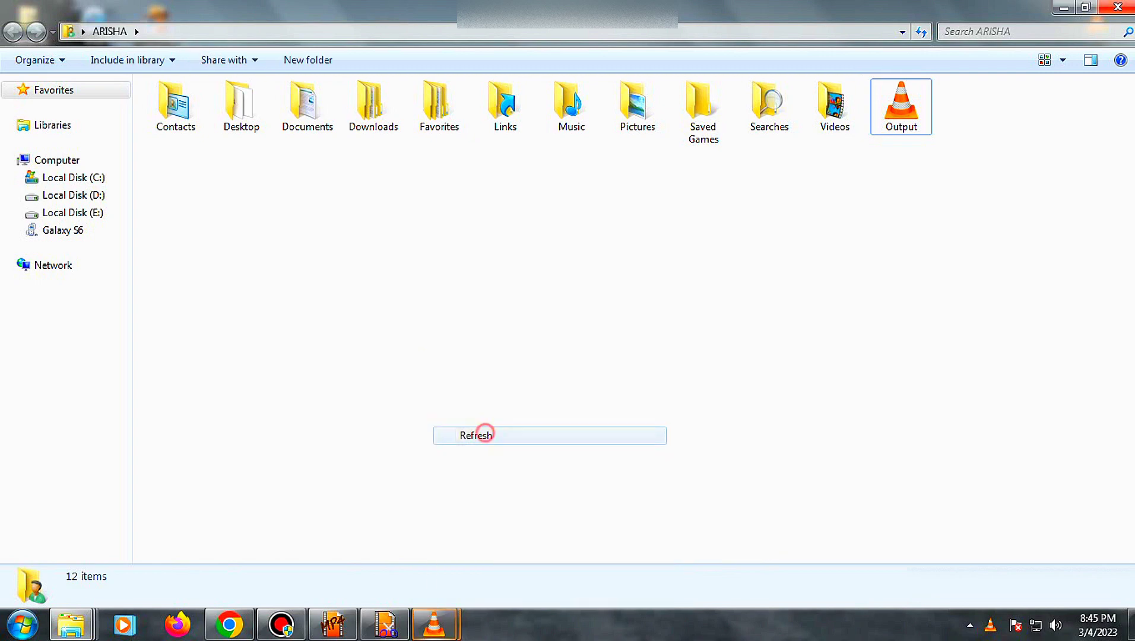
mouse_move(434, 624)
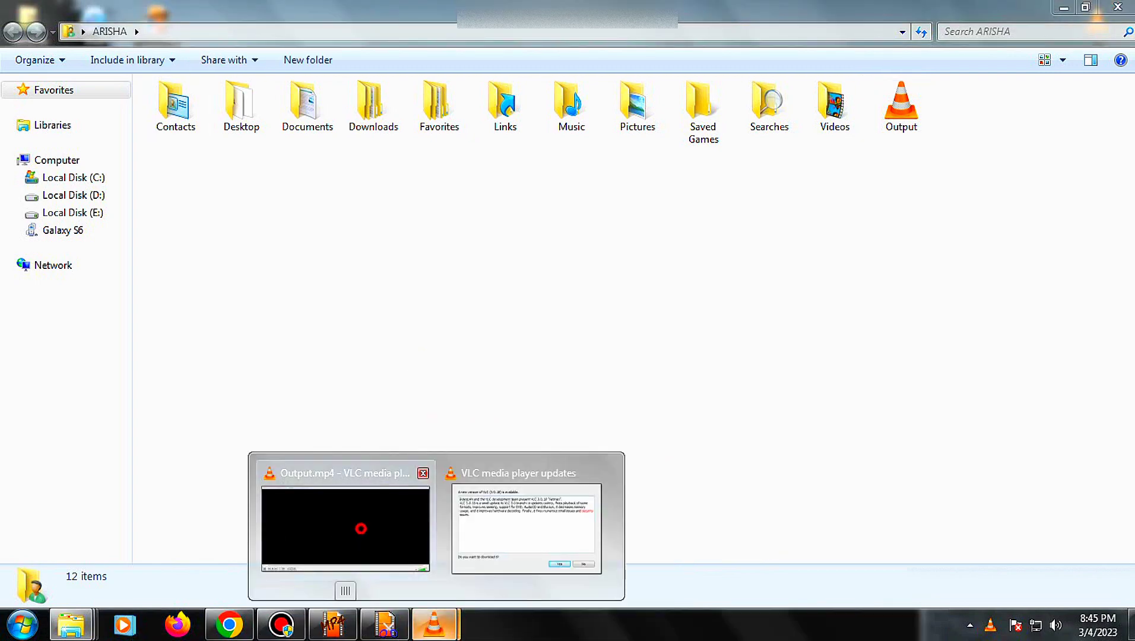
click(361, 528)
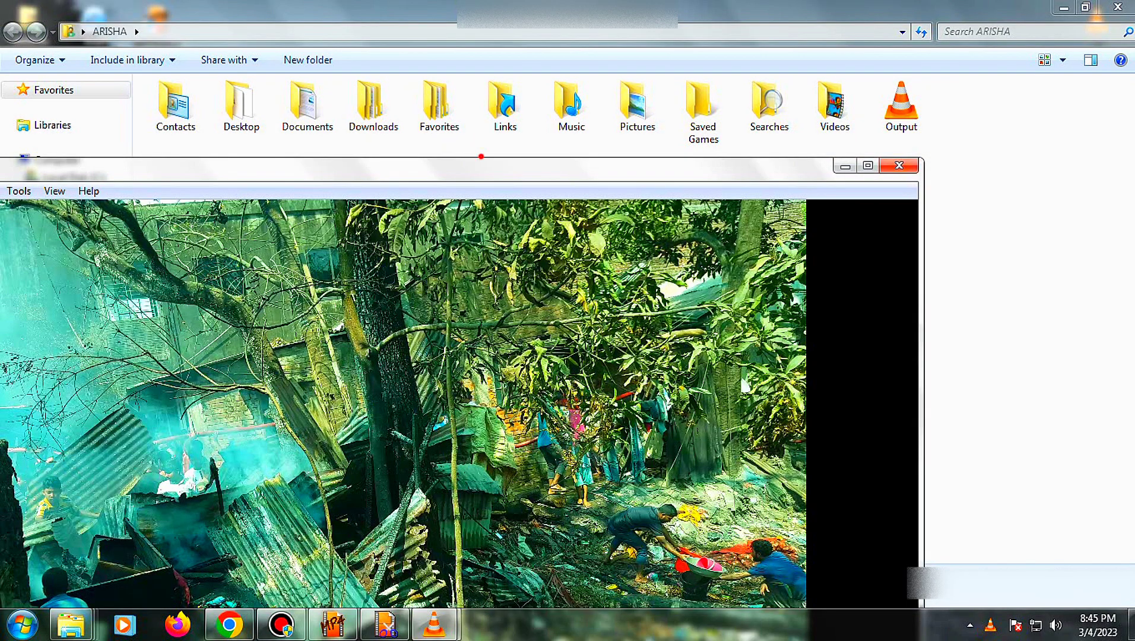
click(434, 624)
click(385, 624)
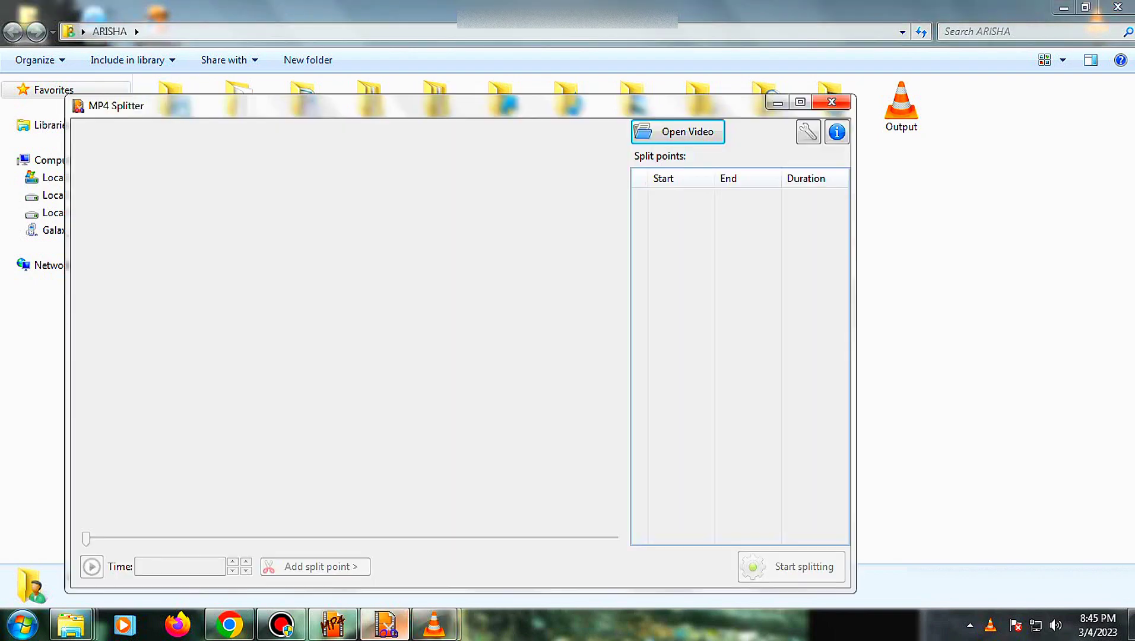
Return to VLC media player, watch Output.mp4 in full screen and close the player.
mouse_move(433, 624)
mouse_move(344, 528)
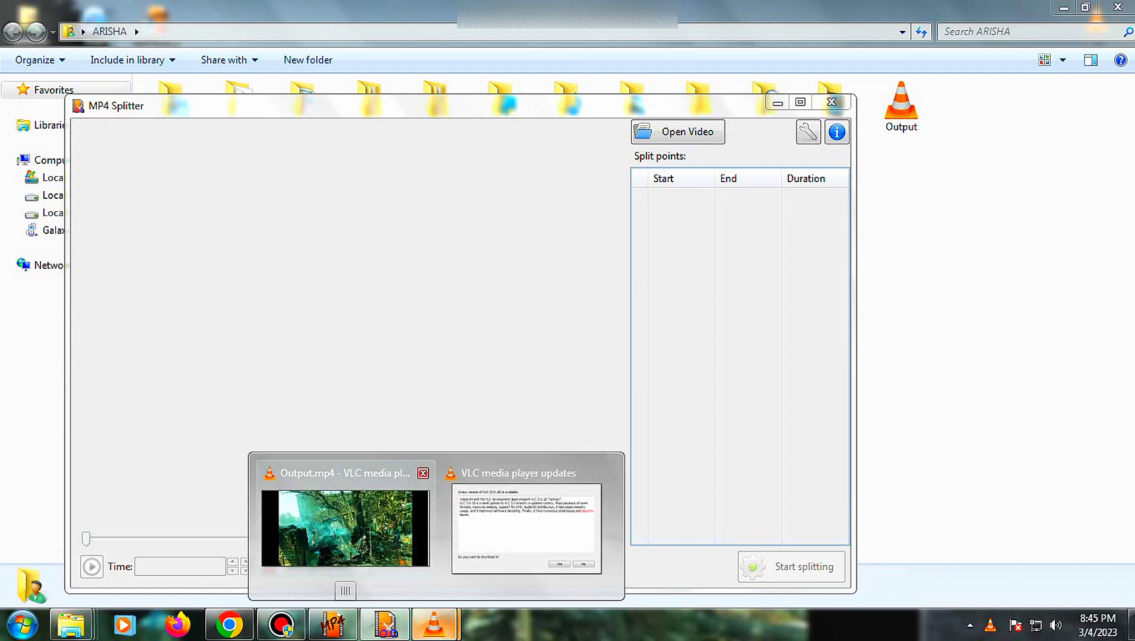
click(343, 522)
double_click(454, 433)
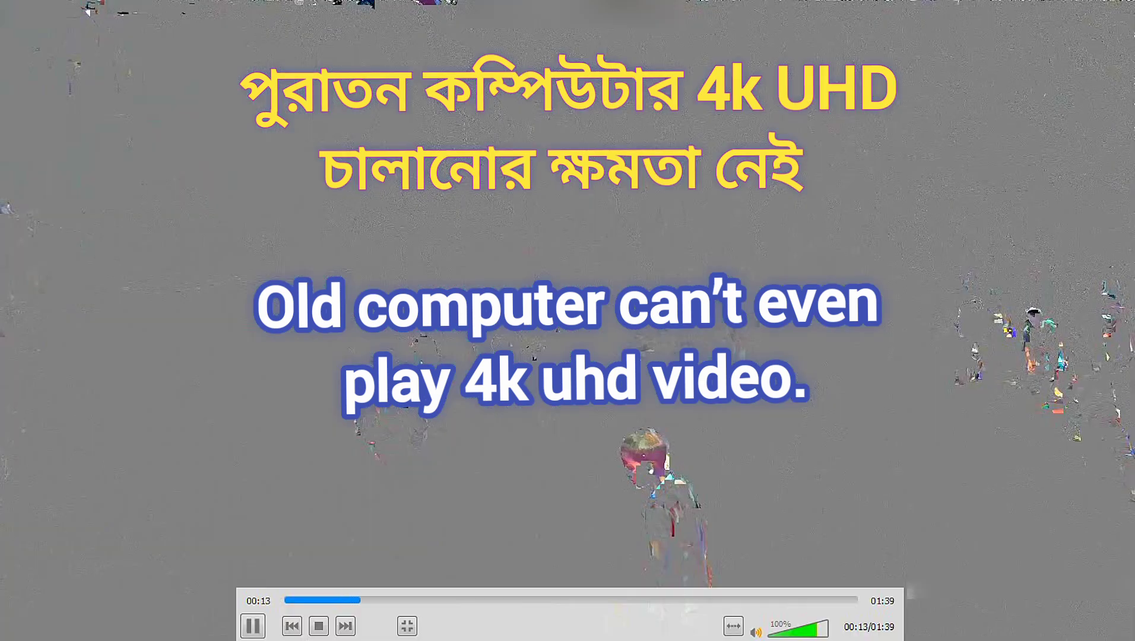
double_click(530, 428)
click(898, 165)
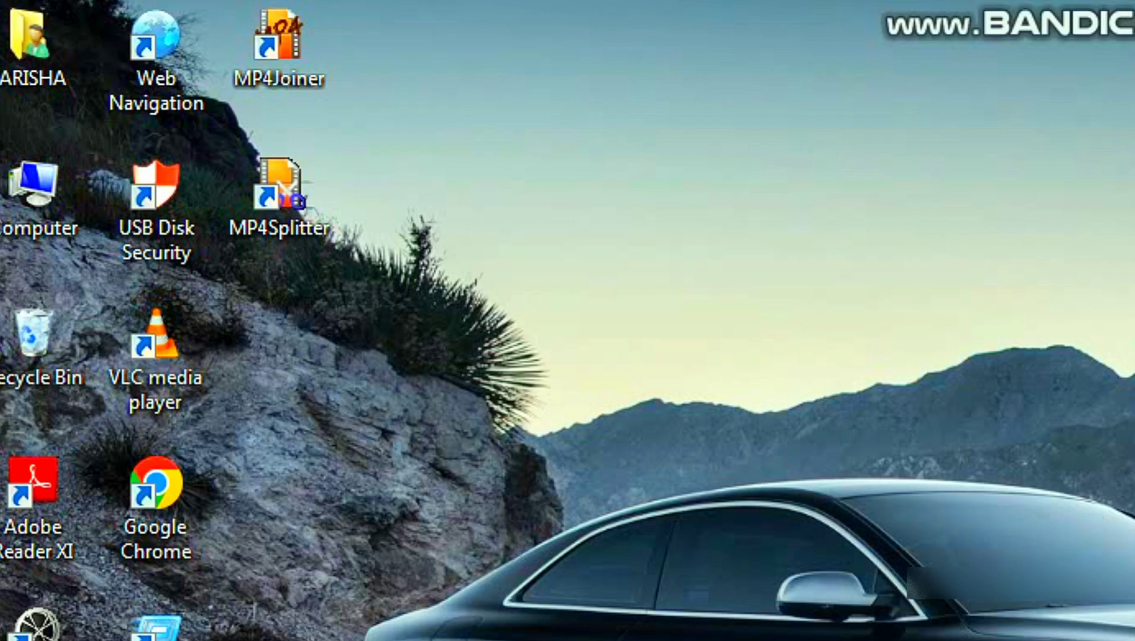
Launch MP4 Splitter from its desktop shortcut.
double_click(334, 211)
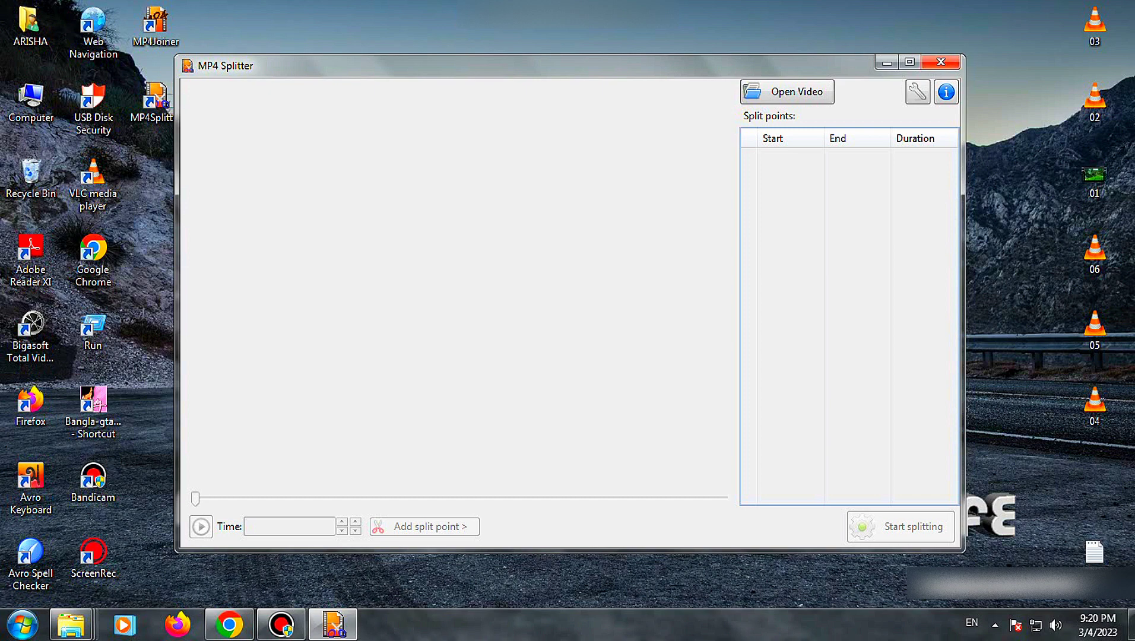
click(786, 92)
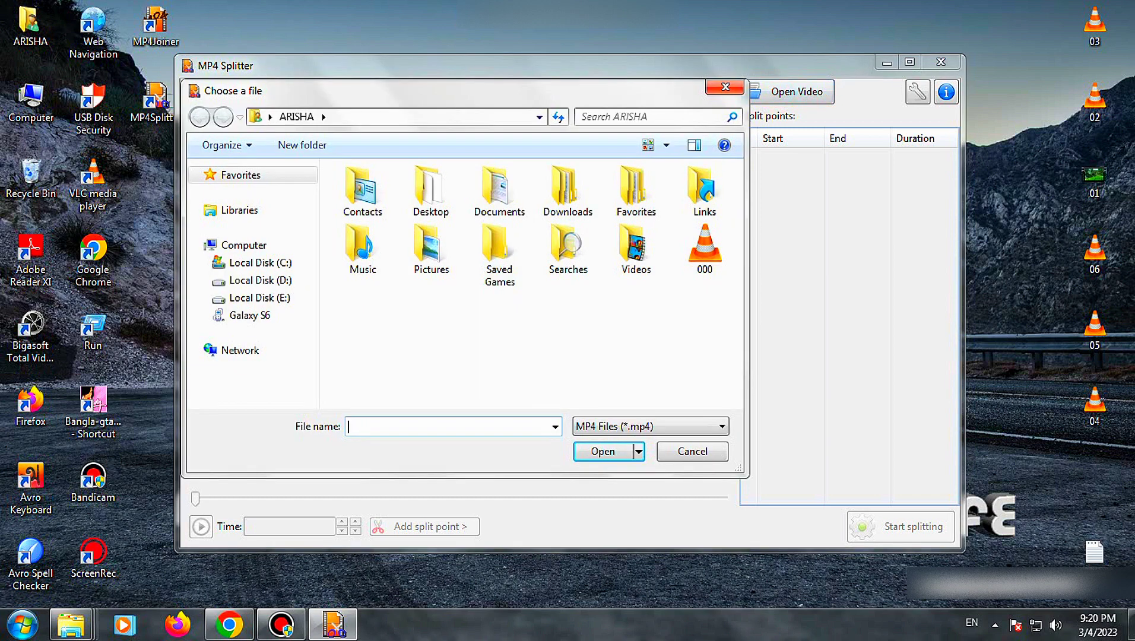
click(249, 262)
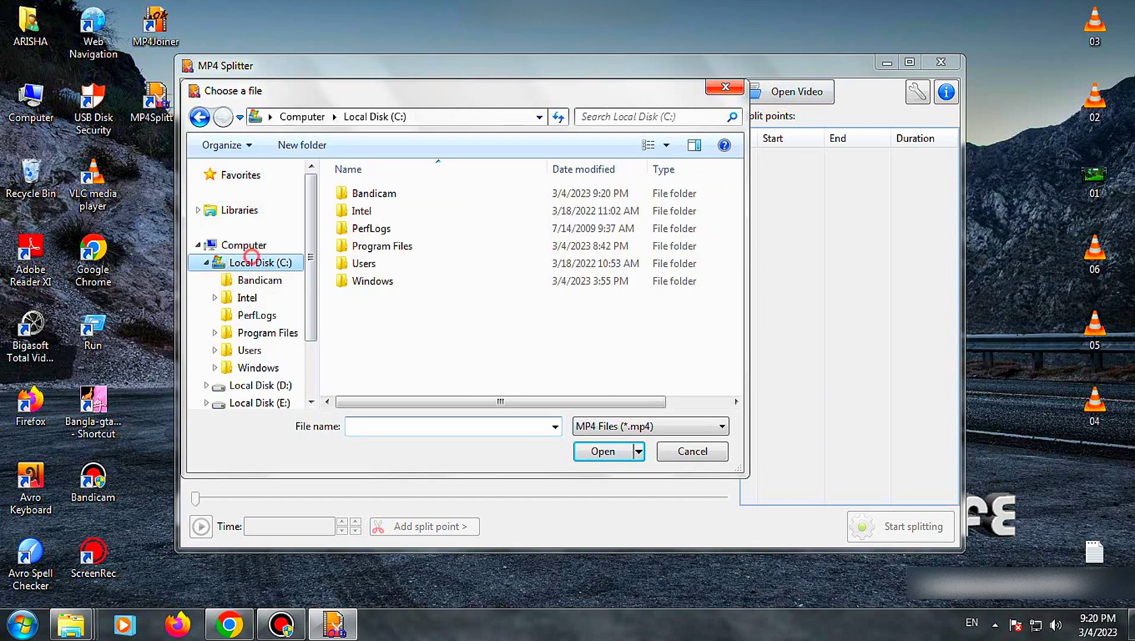
click(260, 279)
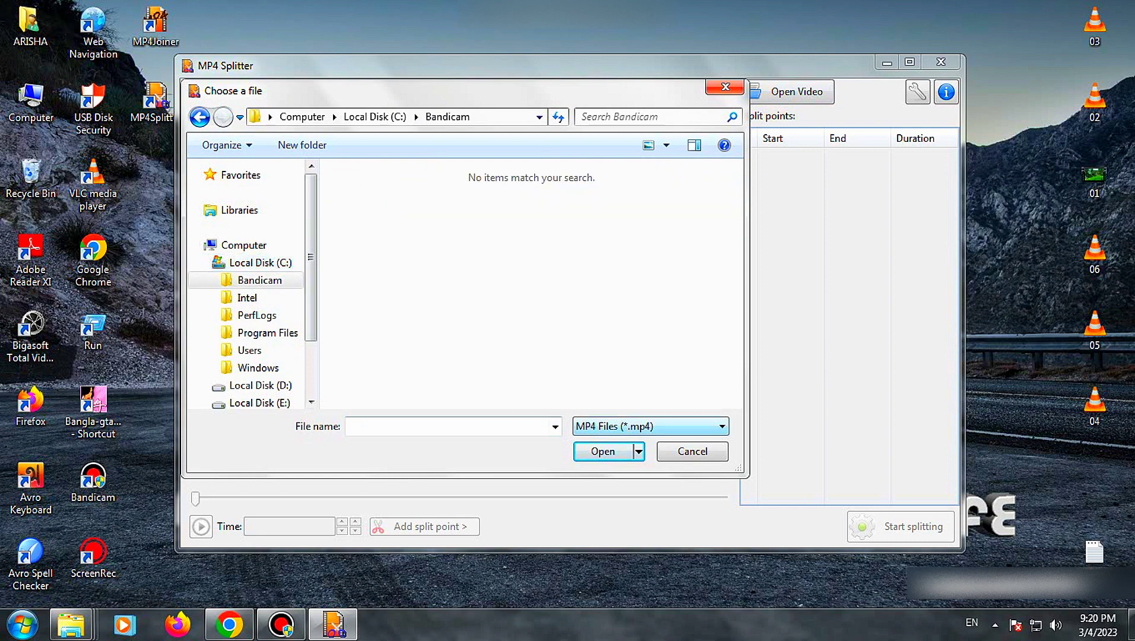
click(725, 452)
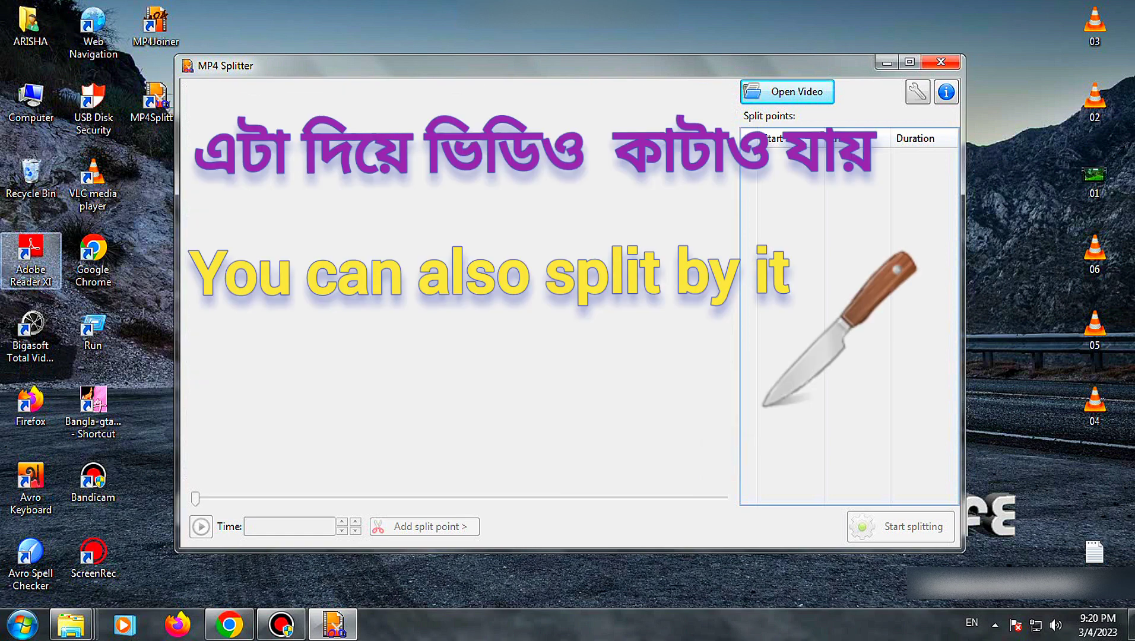
Bring up the open File Explorer windows to switch to one of them.
click(71, 626)
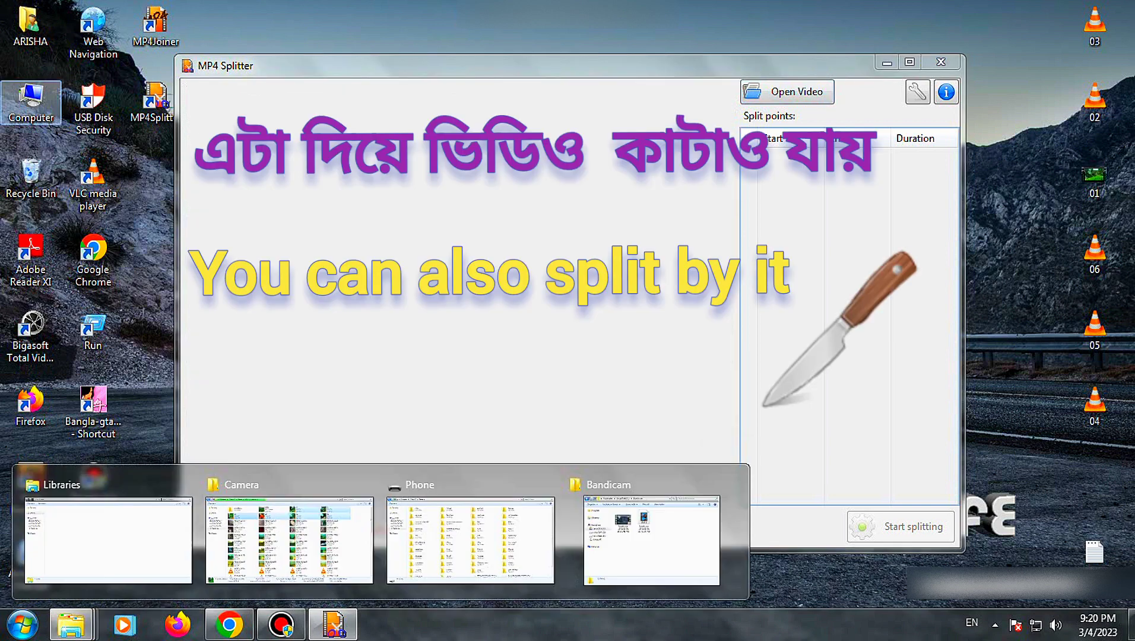